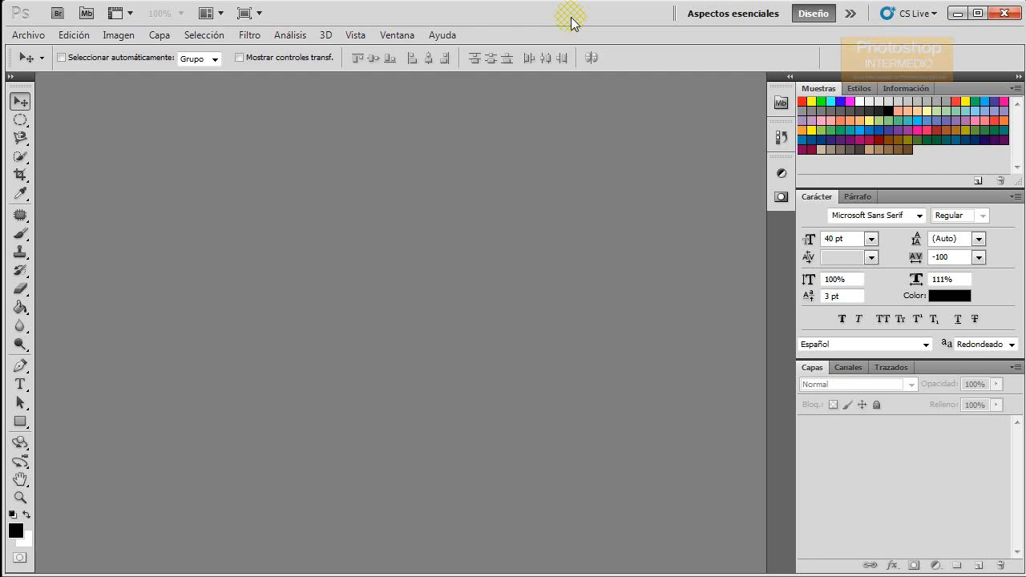
Create a new document named pincel with the Web preset at 1024 x 768 pixels.
{"action": "left_click", "coordinate": [40, 37]}
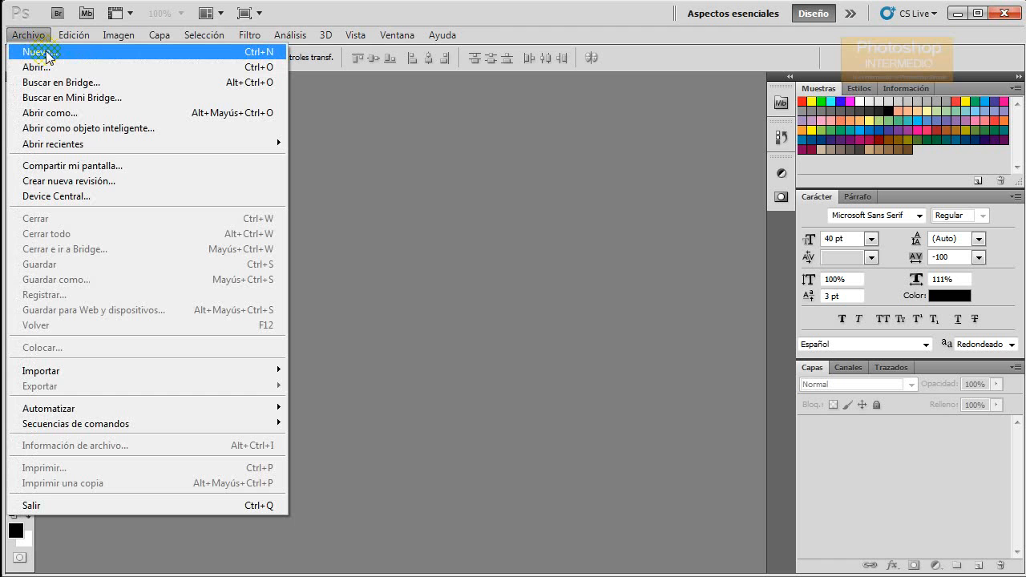
{"action": "left_click", "coordinate": [46, 53]}
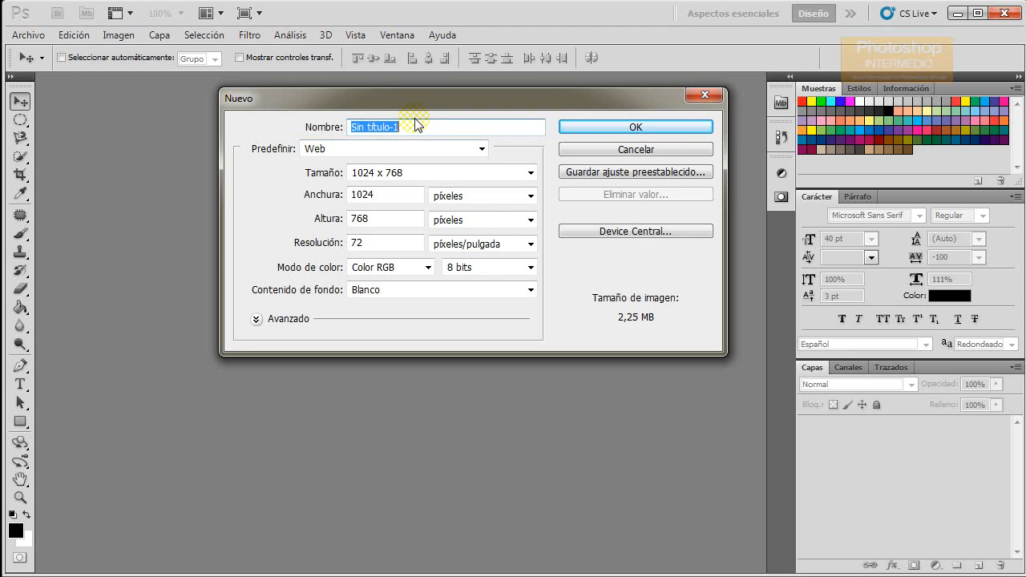
{"action": "type", "text": "pincel"}
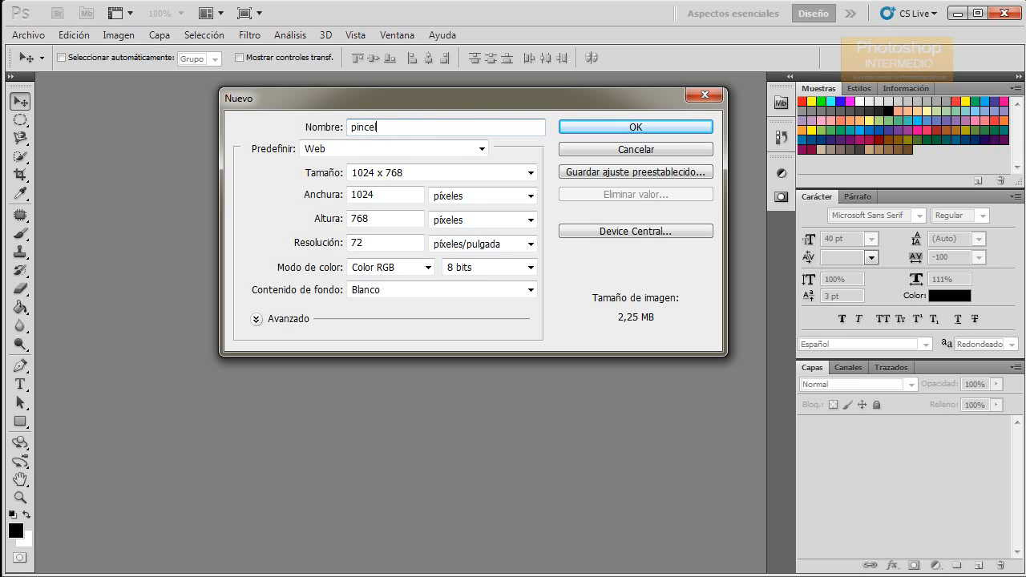
{"action": "left_click", "coordinate": [434, 149]}
{"action": "left_click", "coordinate": [436, 151]}
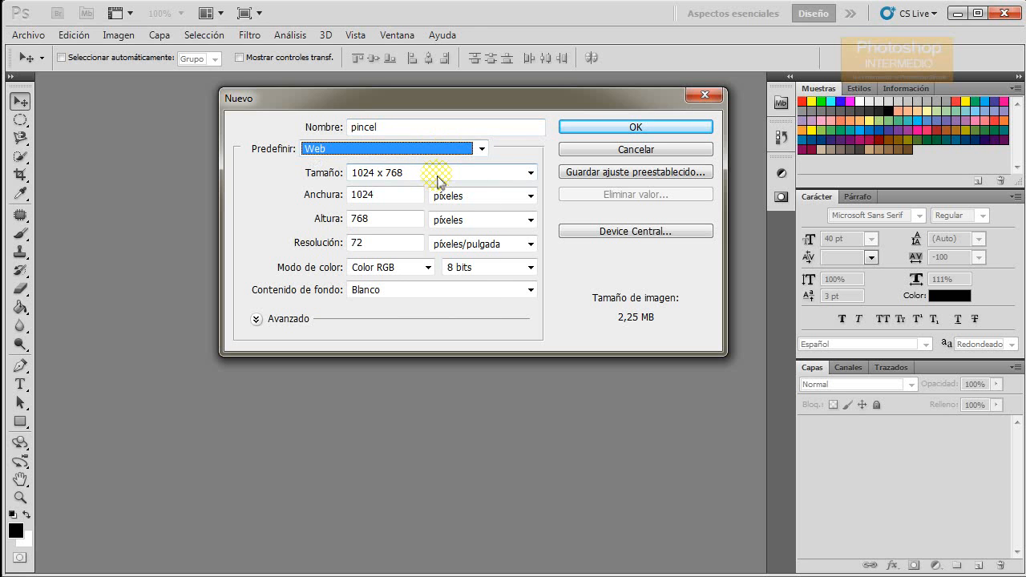
{"action": "left_click", "coordinate": [440, 177]}
{"action": "left_click", "coordinate": [440, 175]}
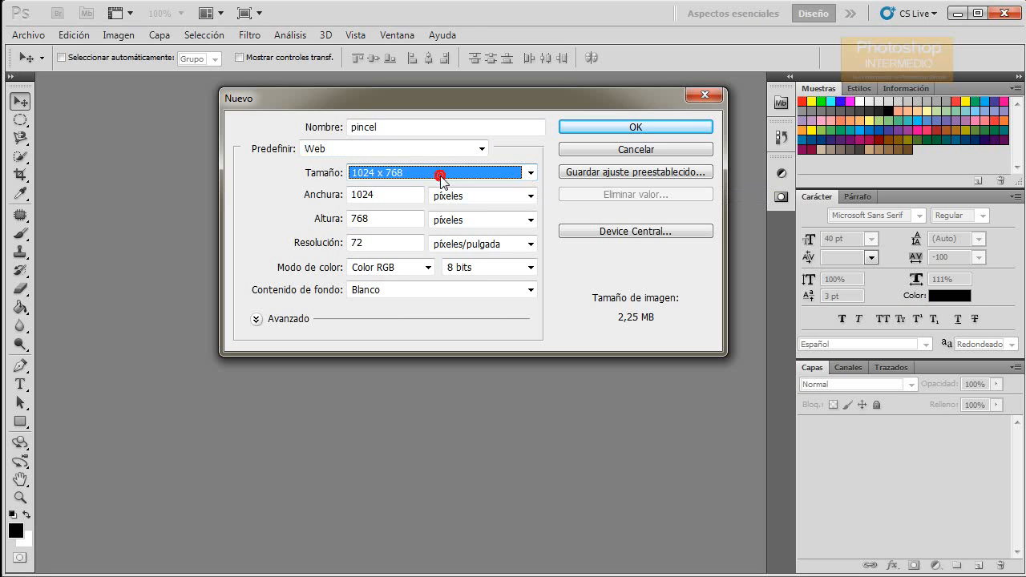
{"action": "left_click", "coordinate": [619, 125]}
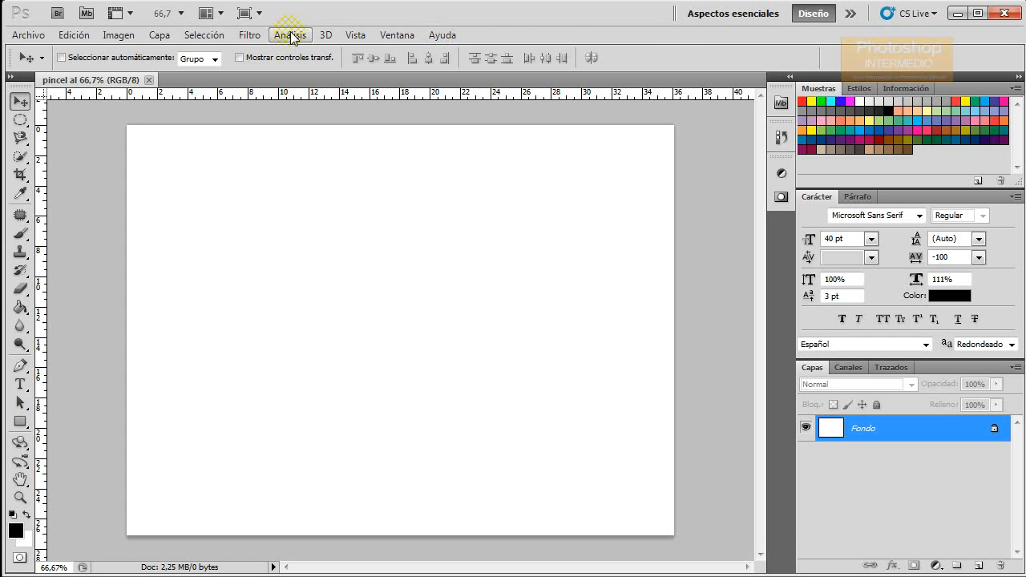
Switch the workspace to Pintura.
{"action": "left_click", "coordinate": [221, 37]}
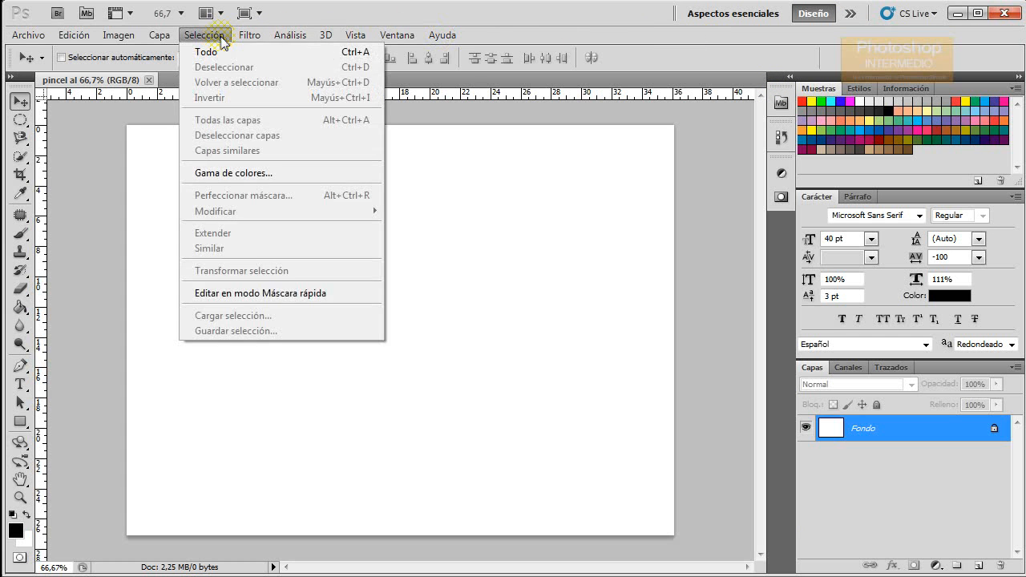
{"action": "mouse_move", "coordinate": [391, 36]}
{"action": "mouse_move", "coordinate": [417, 68]}
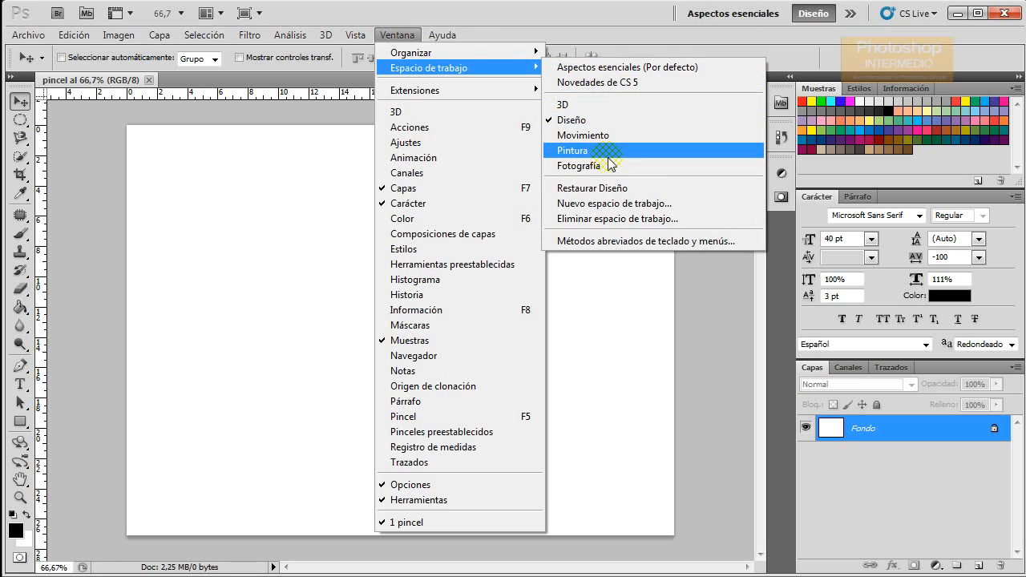
{"action": "left_click", "coordinate": [613, 29]}
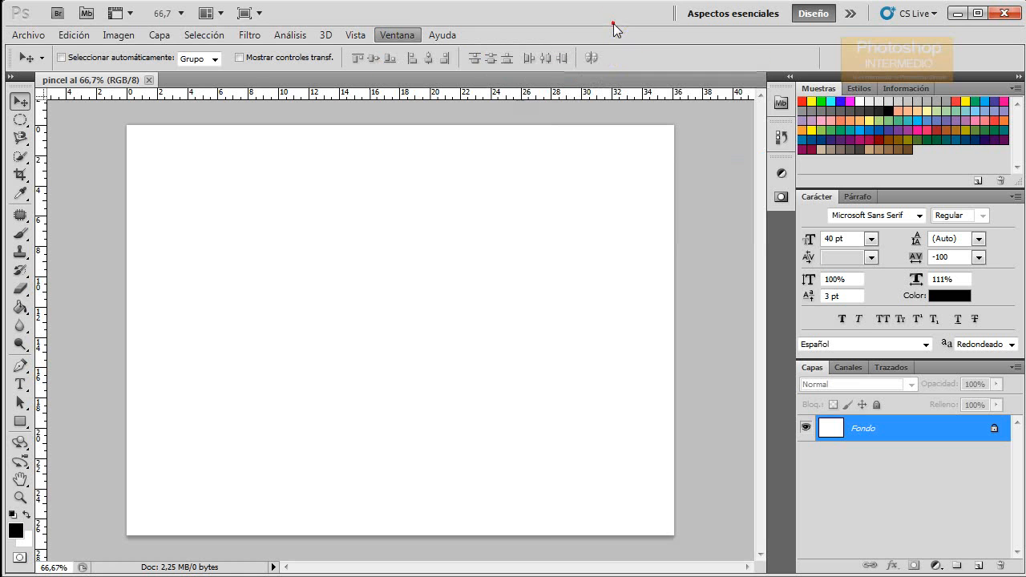
{"action": "left_click", "coordinate": [851, 15]}
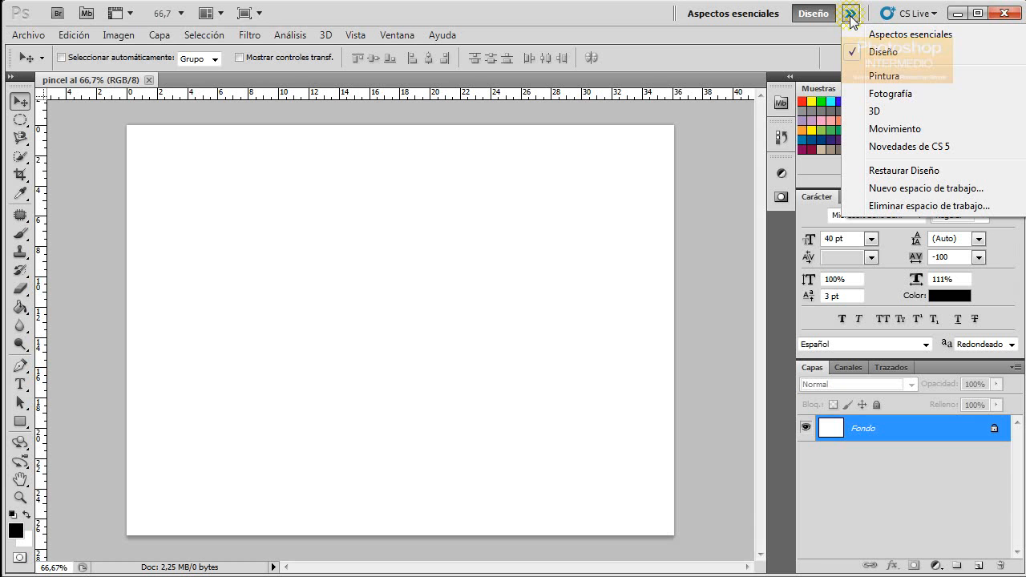
{"action": "left_click", "coordinate": [884, 75]}
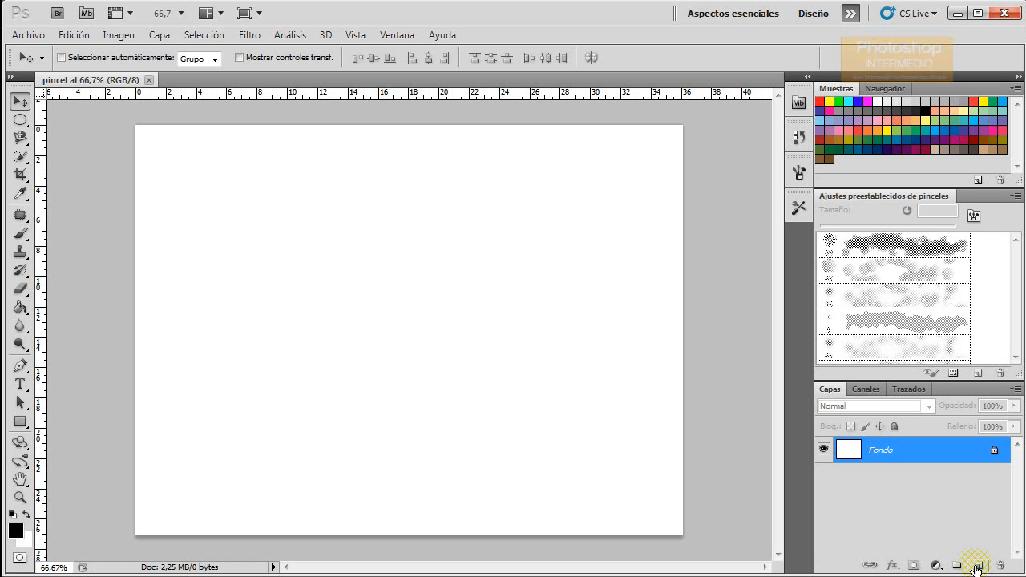
Add a new layer above the background with the default name and settings.
{"action": "left_click", "coordinate": [158, 35]}
{"action": "mouse_move", "coordinate": [170, 51]}
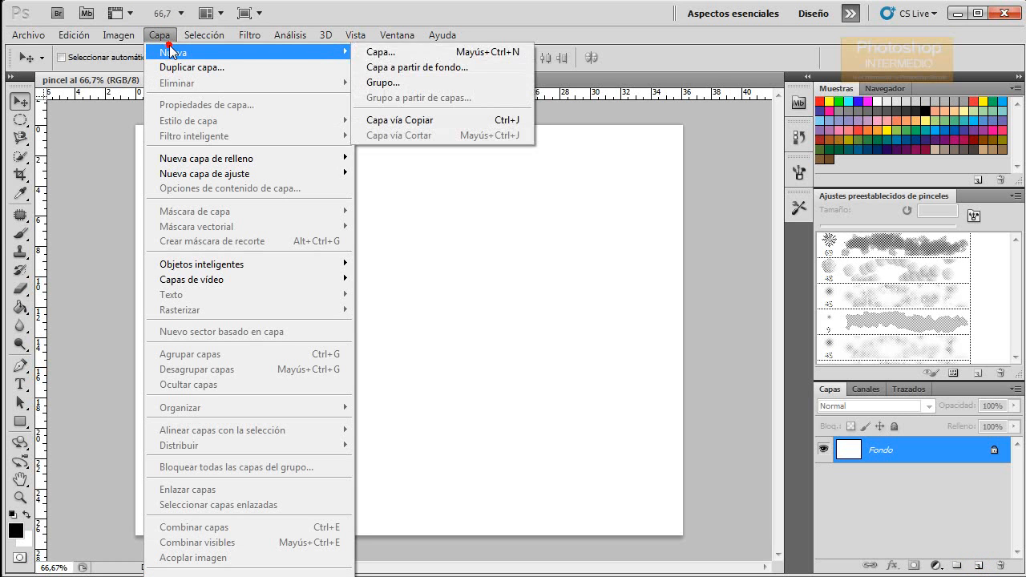
{"action": "left_click", "coordinate": [387, 54]}
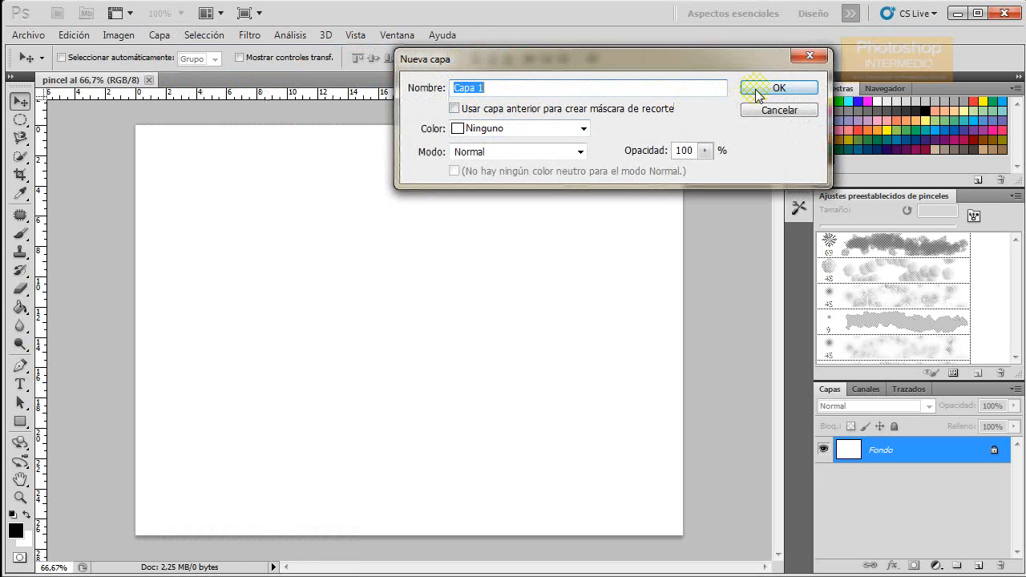
{"action": "left_click", "coordinate": [750, 95]}
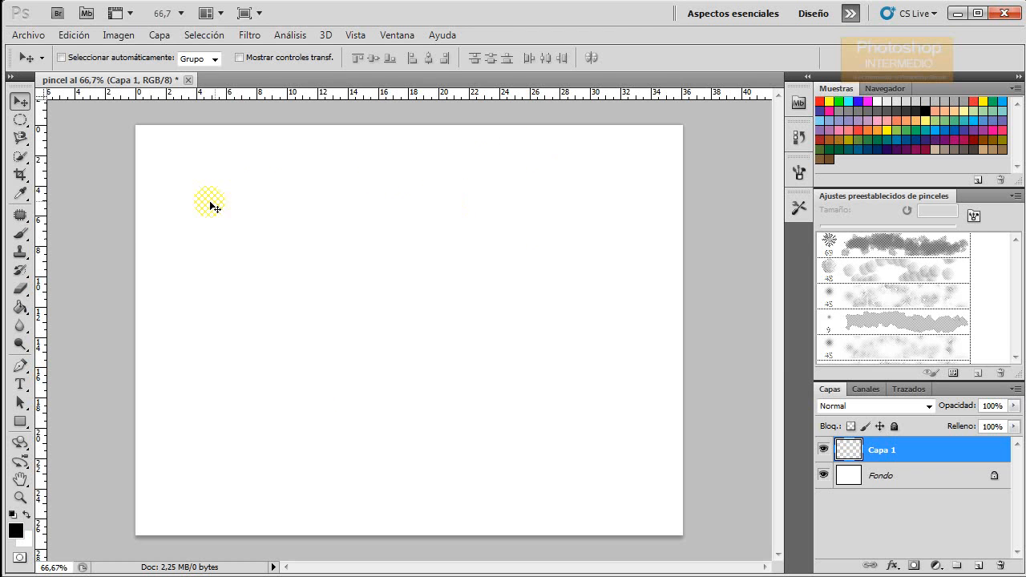
Activate the Brush tool (Herramienta Pincel) and reset the brush presets, replacing the current brushes with the default set.
{"action": "left_click", "coordinate": [21, 239]}
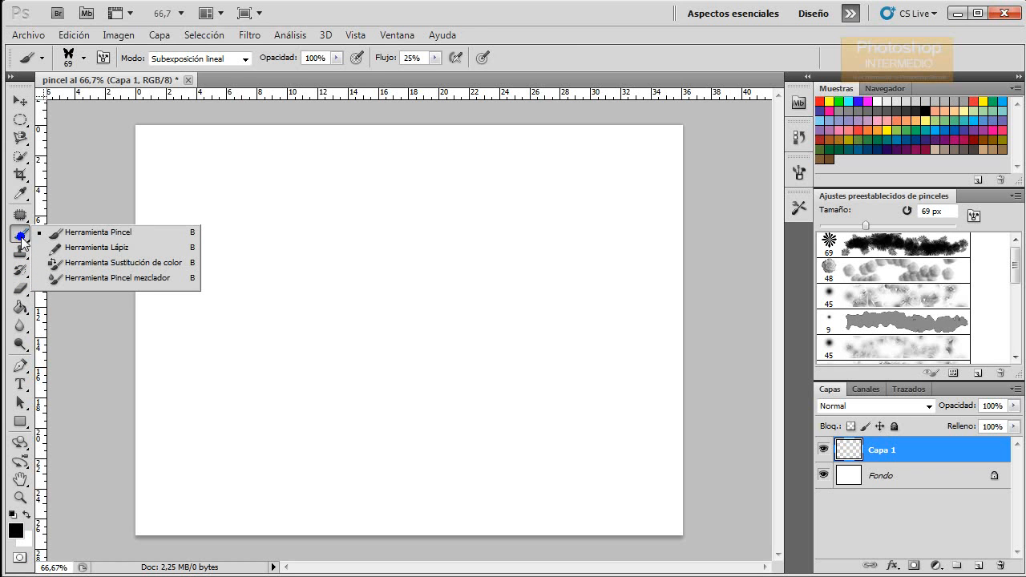
{"action": "left_click", "coordinate": [146, 234]}
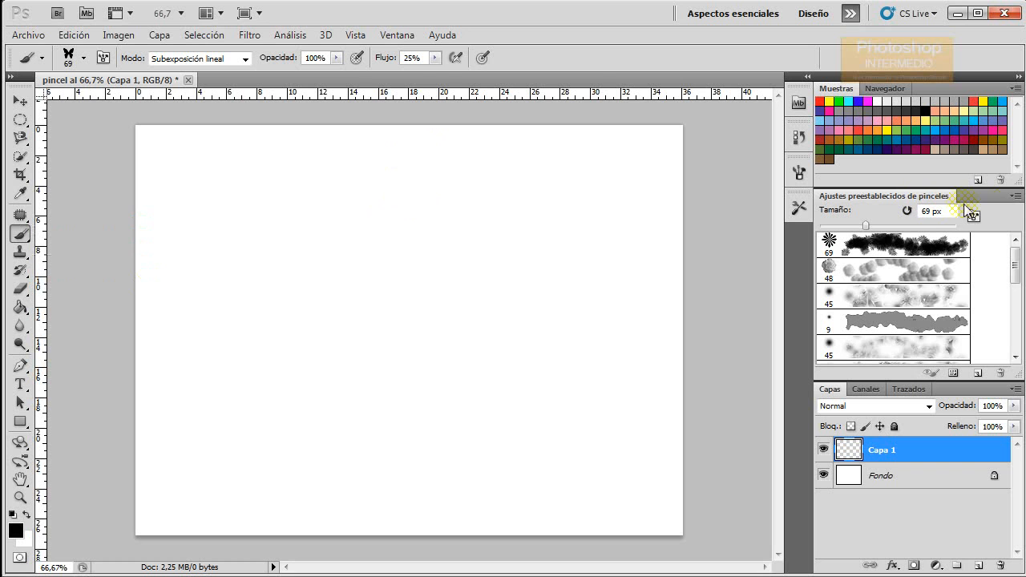
{"action": "left_click", "coordinate": [1014, 198]}
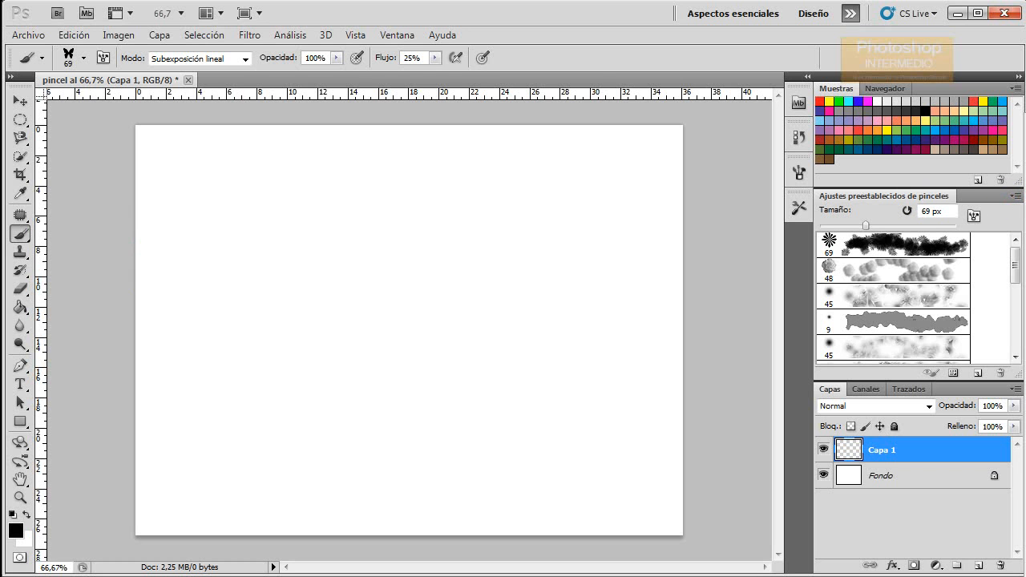
{"action": "left_click", "coordinate": [1024, 298]}
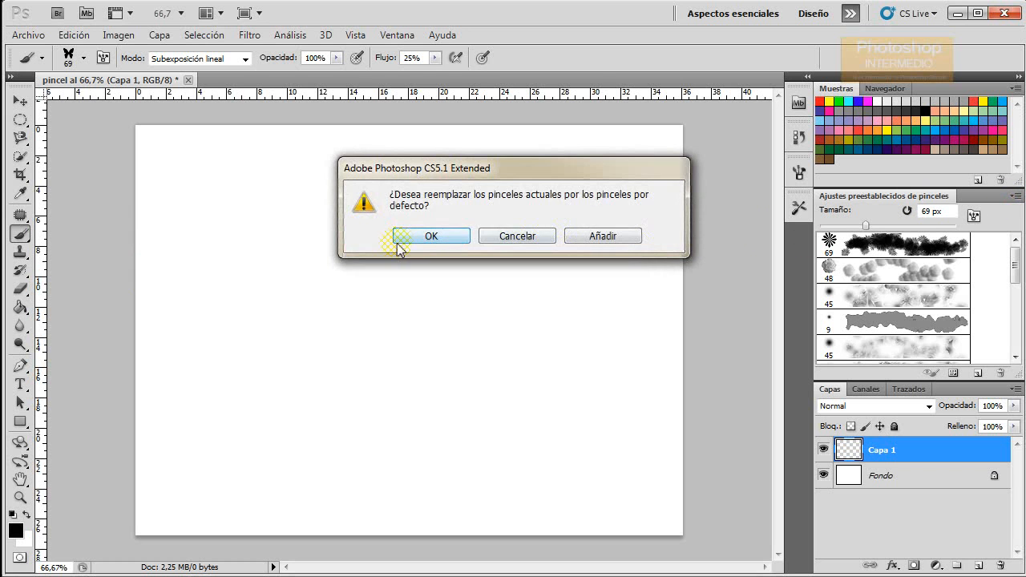
{"action": "left_click", "coordinate": [430, 237]}
{"action": "left_click", "coordinate": [432, 237]}
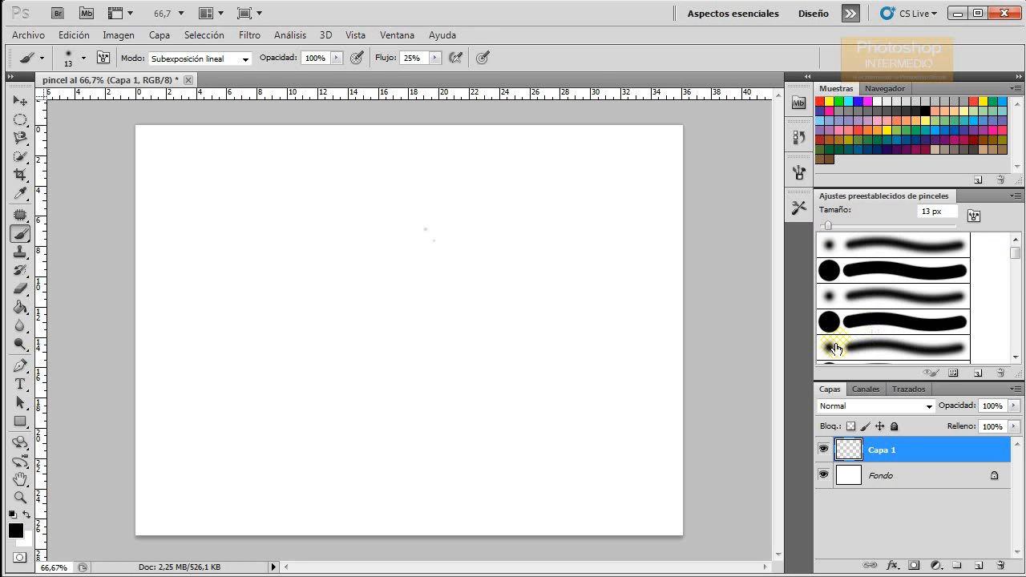
Examine the soft and hard round brush presets at the start of the default set by selecting them in turn.
{"action": "mouse_move", "coordinate": [1015, 254]}
{"action": "left_mouse_down"}
{"action": "mouse_move", "coordinate": [1020, 357]}
{"action": "mouse_move", "coordinate": [1004, 250]}
{"action": "left_mouse_up"}
{"action": "left_click", "coordinate": [921, 270]}
{"action": "left_click", "coordinate": [897, 322]}
{"action": "left_click", "coordinate": [899, 342]}
{"action": "left_click", "coordinate": [888, 246]}
{"action": "left_click", "coordinate": [885, 276]}
{"action": "left_click", "coordinate": [883, 317]}
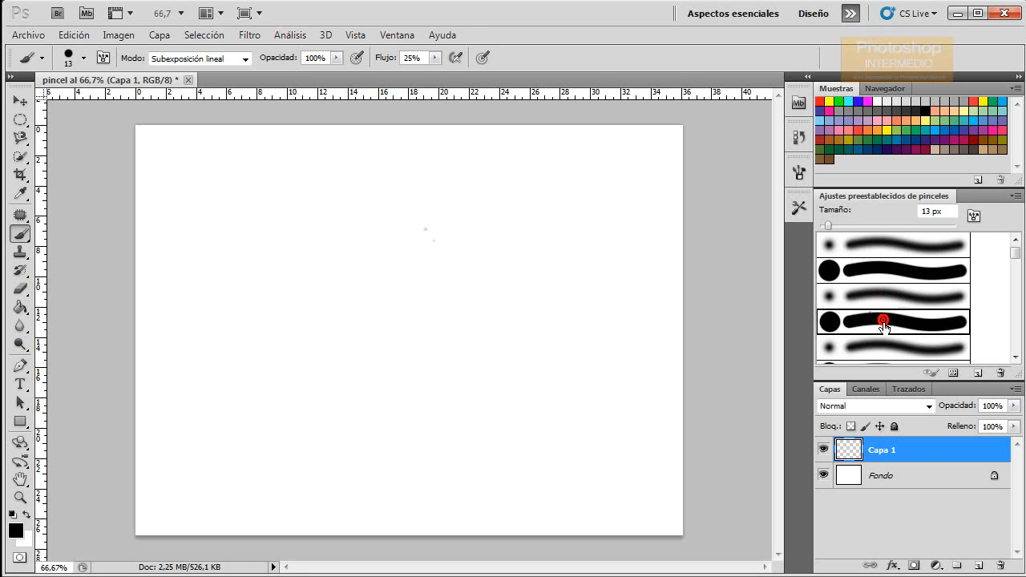
{"action": "left_click", "coordinate": [892, 299]}
{"action": "left_click", "coordinate": [895, 268]}
{"action": "left_click", "coordinate": [890, 241]}
{"action": "left_click", "coordinate": [893, 274]}
{"action": "left_click", "coordinate": [892, 296]}
{"action": "left_click", "coordinate": [897, 322]}
{"action": "left_click", "coordinate": [896, 340]}
{"action": "left_click", "coordinate": [890, 249]}
{"action": "left_click", "coordinate": [890, 296]}
{"action": "left_click", "coordinate": [885, 341]}
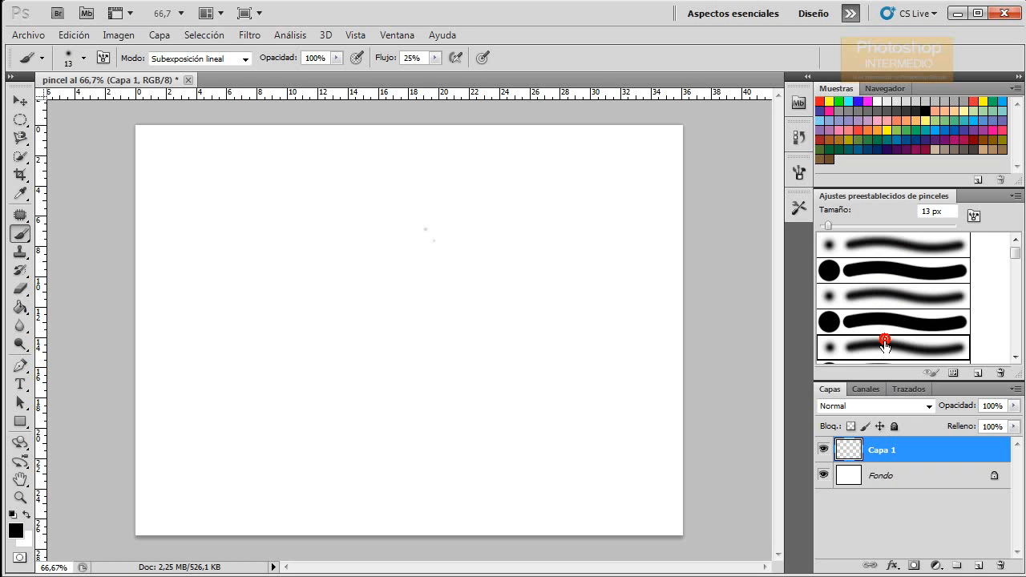
{"action": "left_click", "coordinate": [886, 362]}
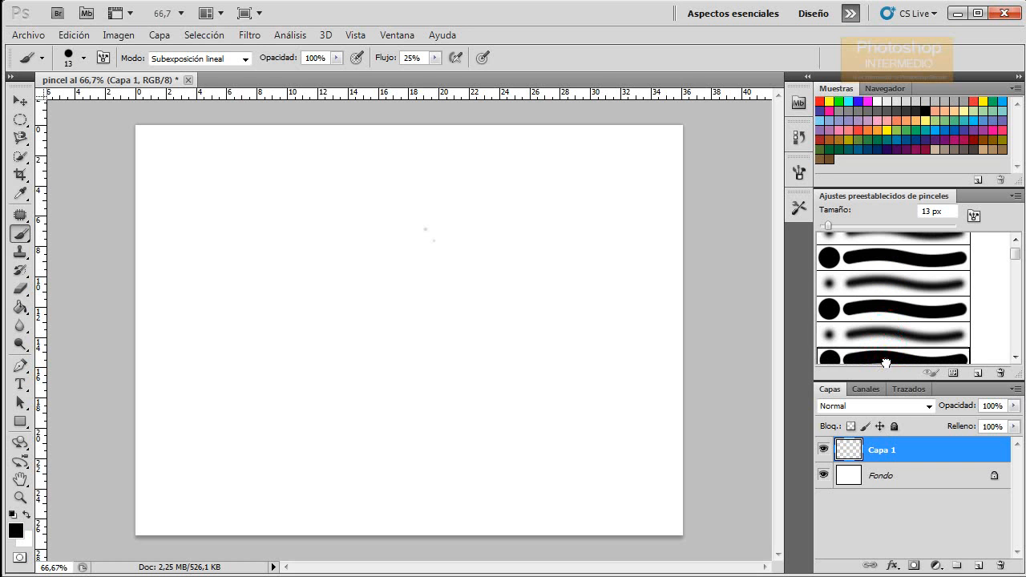
{"action": "left_click", "coordinate": [881, 302]}
Choose the first soft round brush at 61 px and paint a wavy stroke and two short strokes across the upper canvas.
{"action": "left_click", "coordinate": [882, 237]}
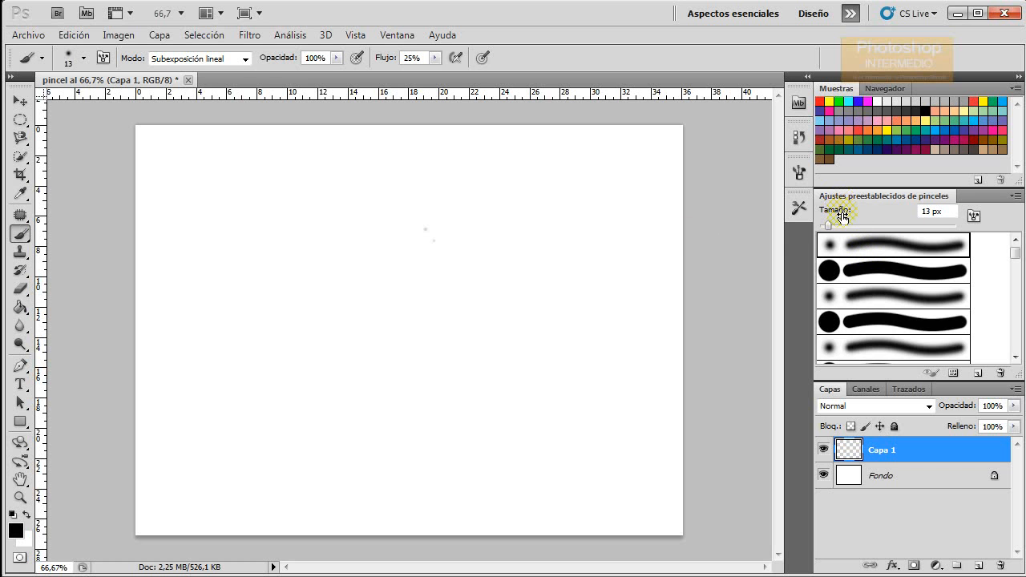
{"action": "left_click_drag", "start_coordinate": [829, 226], "coordinate": [862, 225]}
{"action": "mouse_move", "coordinate": [351, 272]}
{"action": "left_mouse_down"}
{"action": "mouse_move", "coordinate": [283, 255]}
{"action": "mouse_move", "coordinate": [237, 226]}
{"action": "mouse_move", "coordinate": [221, 232]}
{"action": "mouse_move", "coordinate": [282, 179]}
{"action": "mouse_move", "coordinate": [323, 238]}
{"action": "mouse_move", "coordinate": [309, 334]}
{"action": "mouse_move", "coordinate": [397, 311]}
{"action": "mouse_move", "coordinate": [417, 230]}
{"action": "mouse_move", "coordinate": [444, 199]}
{"action": "mouse_move", "coordinate": [462, 211]}
{"action": "mouse_move", "coordinate": [488, 275]}
{"action": "mouse_move", "coordinate": [486, 335]}
{"action": "mouse_move", "coordinate": [523, 339]}
{"action": "mouse_move", "coordinate": [568, 238]}
{"action": "mouse_move", "coordinate": [601, 192]}
{"action": "mouse_move", "coordinate": [619, 193]}
{"action": "left_mouse_up"}
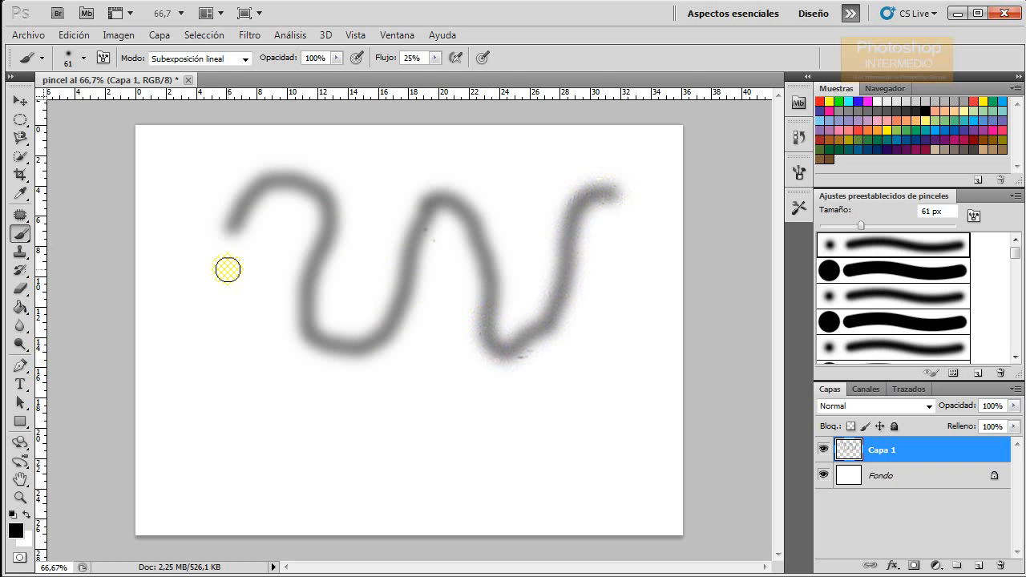
{"action": "left_click_drag", "start_coordinate": [190, 287], "coordinate": [274, 280]}
{"action": "mouse_move", "coordinate": [344, 171]}
{"action": "left_mouse_down"}
{"action": "mouse_move", "coordinate": [432, 158]}
{"action": "mouse_move", "coordinate": [499, 174]}
{"action": "mouse_move", "coordinate": [521, 199]}
{"action": "left_mouse_up"}
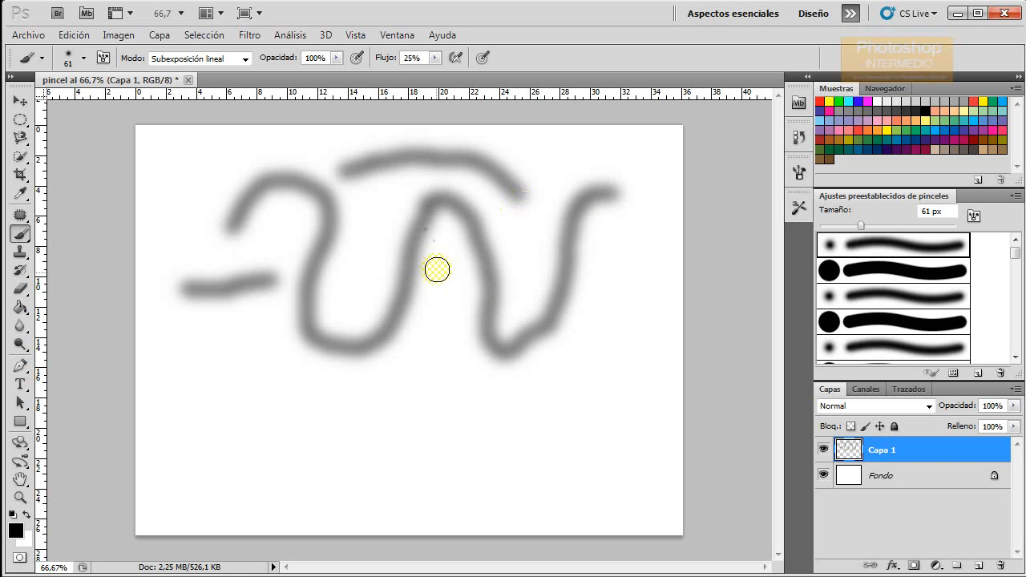
With the hard round brush Circular definido, paint a wave across the lower canvas, a short slanted stroke and a hooked curve.
{"action": "left_click", "coordinate": [897, 272]}
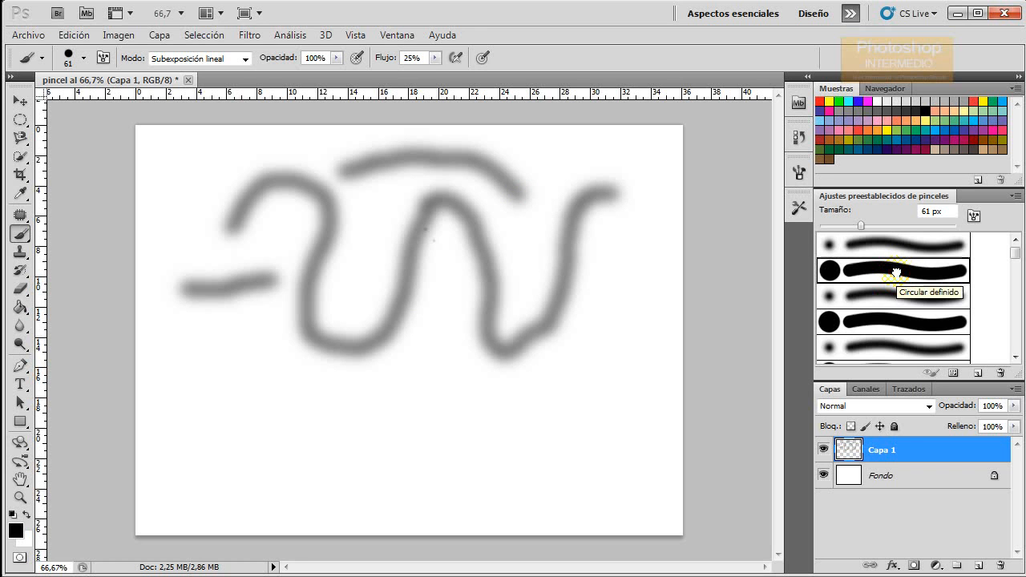
{"action": "mouse_move", "coordinate": [250, 413]}
{"action": "left_mouse_down"}
{"action": "mouse_move", "coordinate": [283, 352]}
{"action": "mouse_move", "coordinate": [317, 371]}
{"action": "mouse_move", "coordinate": [338, 434]}
{"action": "mouse_move", "coordinate": [374, 463]}
{"action": "mouse_move", "coordinate": [415, 450]}
{"action": "mouse_move", "coordinate": [447, 372]}
{"action": "mouse_move", "coordinate": [483, 362]}
{"action": "mouse_move", "coordinate": [555, 456]}
{"action": "mouse_move", "coordinate": [573, 463]}
{"action": "mouse_move", "coordinate": [595, 436]}
{"action": "mouse_move", "coordinate": [601, 392]}
{"action": "left_mouse_up"}
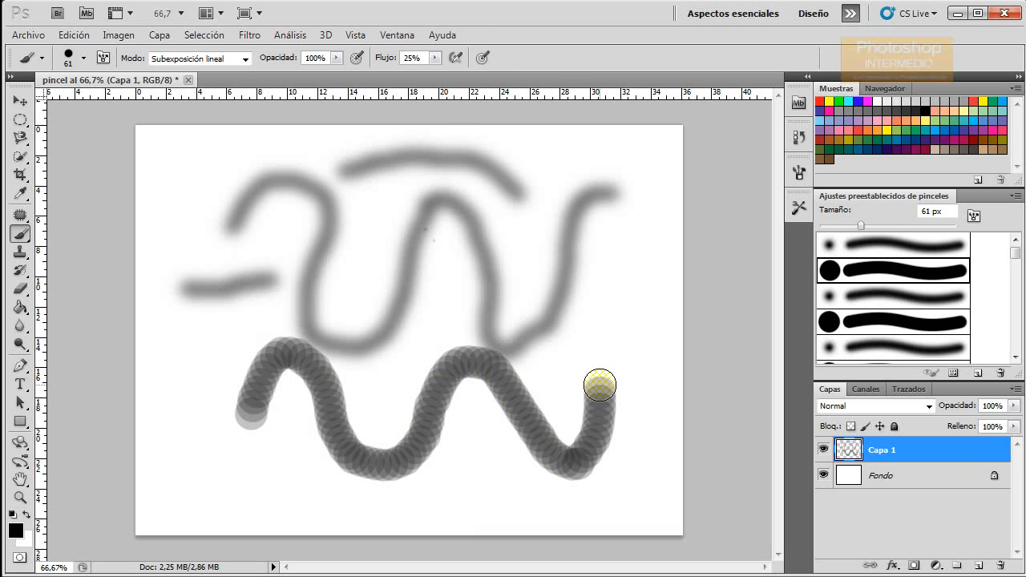
{"action": "left_click_drag", "start_coordinate": [598, 328], "coordinate": [618, 241]}
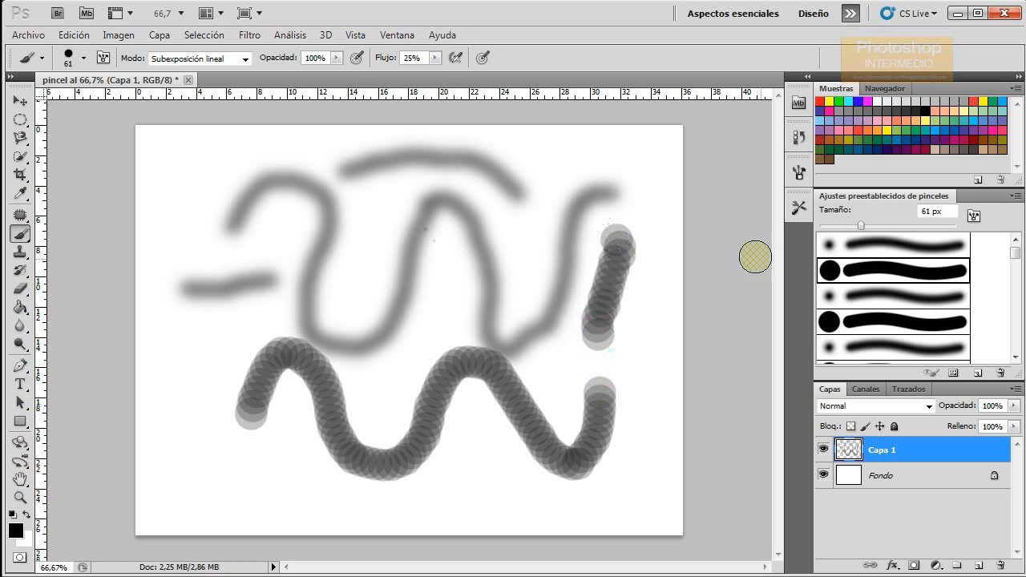
{"action": "mouse_move", "coordinate": [467, 233]}
{"action": "left_mouse_down"}
{"action": "mouse_move", "coordinate": [382, 224]}
{"action": "mouse_move", "coordinate": [248, 238]}
{"action": "mouse_move", "coordinate": [305, 300]}
{"action": "mouse_move", "coordinate": [333, 304]}
{"action": "left_mouse_up"}
With the second hard round preset, paint a large arch over the upper left and a winding curve on the right side.
{"action": "left_click", "coordinate": [858, 324]}
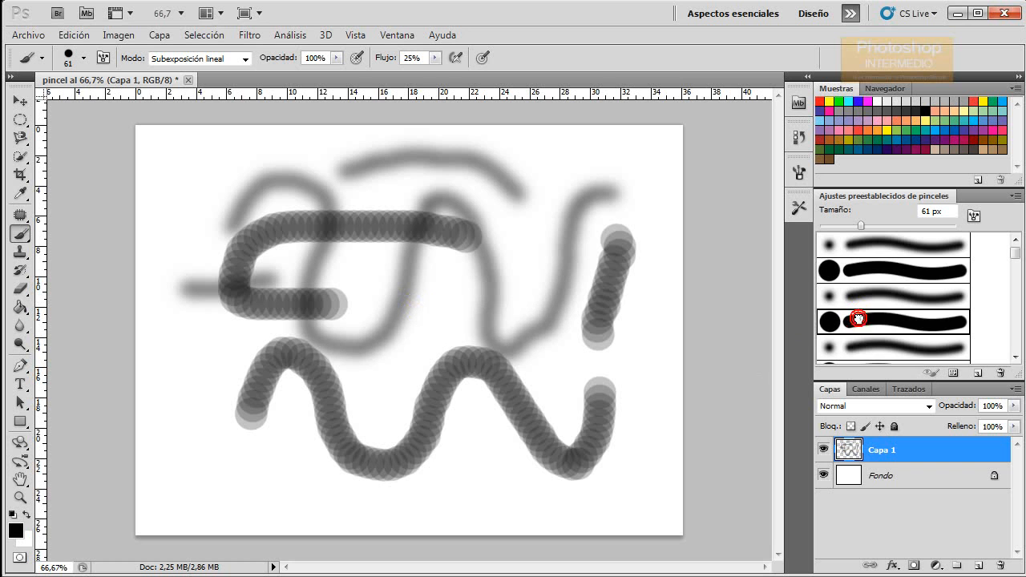
{"action": "mouse_move", "coordinate": [525, 192]}
{"action": "left_mouse_down"}
{"action": "mouse_move", "coordinate": [474, 163]}
{"action": "mouse_move", "coordinate": [380, 152]}
{"action": "mouse_move", "coordinate": [230, 179]}
{"action": "mouse_move", "coordinate": [204, 229]}
{"action": "mouse_move", "coordinate": [182, 366]}
{"action": "left_mouse_up"}
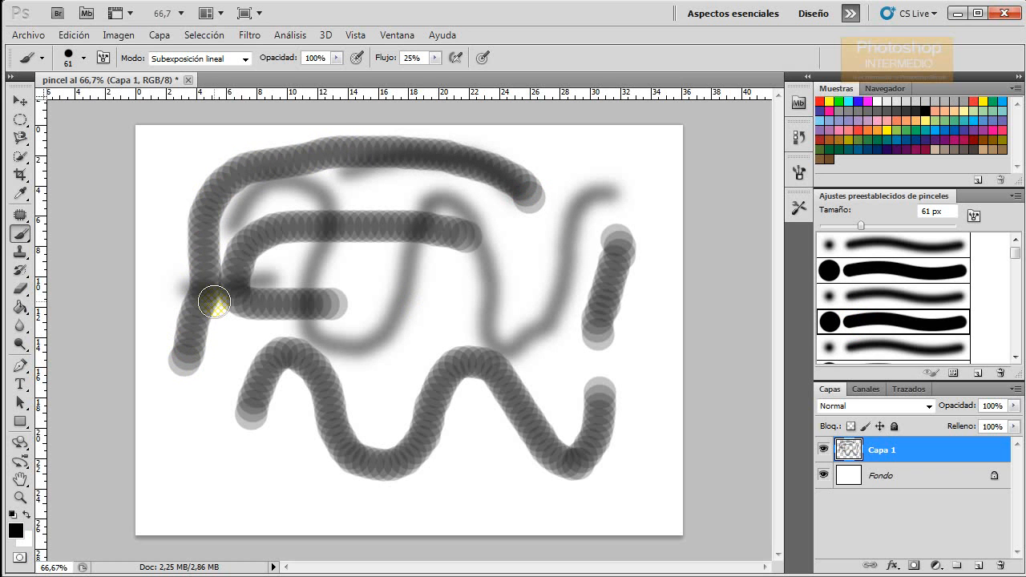
{"action": "mouse_move", "coordinate": [512, 286]}
{"action": "left_mouse_down"}
{"action": "mouse_move", "coordinate": [614, 241]}
{"action": "mouse_move", "coordinate": [554, 168]}
{"action": "mouse_move", "coordinate": [495, 199]}
{"action": "mouse_move", "coordinate": [522, 362]}
{"action": "mouse_move", "coordinate": [505, 463]}
{"action": "mouse_move", "coordinate": [464, 465]}
{"action": "left_mouse_up"}
Paint a winding stroke with the third soft round preset and a broad wave with the third hard round preset.
{"action": "left_click", "coordinate": [891, 344]}
{"action": "mouse_move", "coordinate": [648, 272]}
{"action": "left_mouse_down"}
{"action": "mouse_move", "coordinate": [424, 284]}
{"action": "mouse_move", "coordinate": [361, 449]}
{"action": "mouse_move", "coordinate": [235, 456]}
{"action": "left_mouse_up"}
{"action": "scroll", "coordinate": [996, 337], "scroll_direction": "down", "scroll_amount": 1}
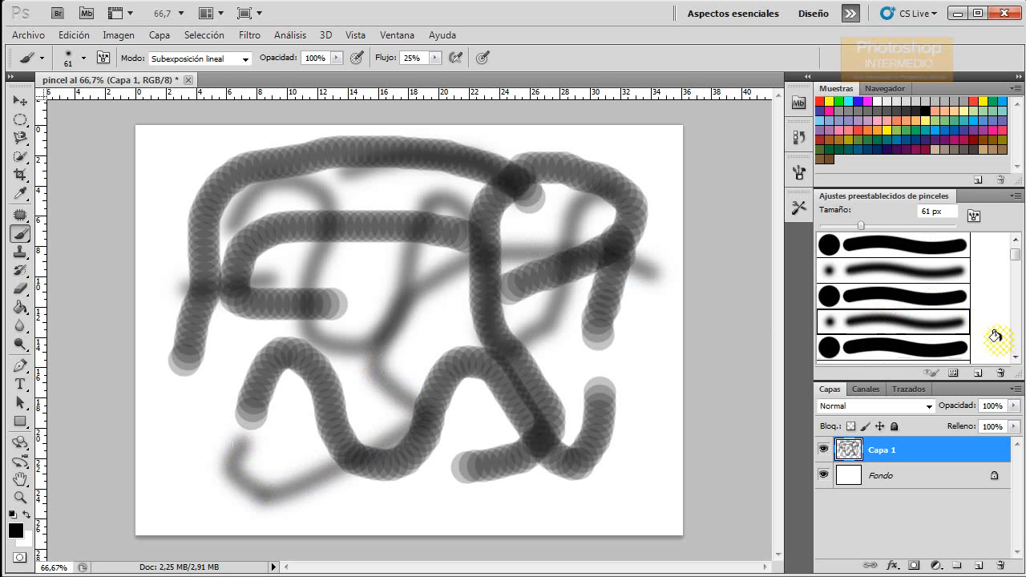
{"action": "left_click", "coordinate": [920, 349]}
{"action": "mouse_move", "coordinate": [685, 303]}
{"action": "left_mouse_down"}
{"action": "mouse_move", "coordinate": [585, 299]}
{"action": "mouse_move", "coordinate": [547, 357]}
{"action": "mouse_move", "coordinate": [531, 447]}
{"action": "mouse_move", "coordinate": [448, 434]}
{"action": "mouse_move", "coordinate": [401, 302]}
{"action": "mouse_move", "coordinate": [300, 285]}
{"action": "mouse_move", "coordinate": [214, 387]}
{"action": "left_mouse_up"}
Select the pointed bristle brush preset, paint several thin curved strokes over the drawing, and try the bristle brush preview.
{"action": "scroll", "coordinate": [920, 332], "scroll_direction": "down", "scroll_amount": 2}
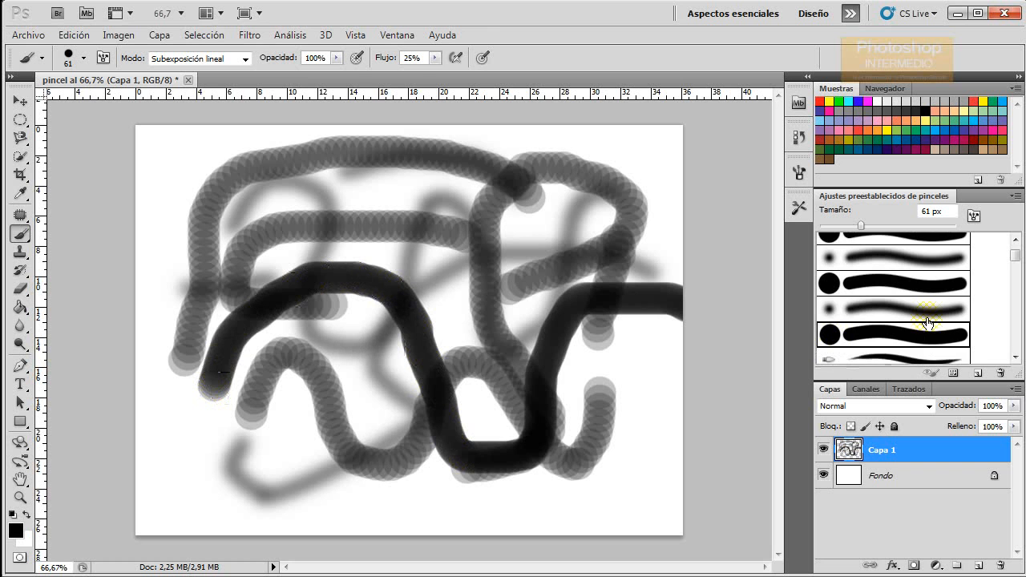
{"action": "left_click", "coordinate": [908, 318]}
{"action": "mouse_move", "coordinate": [710, 277]}
{"action": "left_mouse_down"}
{"action": "mouse_move", "coordinate": [630, 223]}
{"action": "mouse_move", "coordinate": [539, 246]}
{"action": "mouse_move", "coordinate": [470, 339]}
{"action": "mouse_move", "coordinate": [356, 321]}
{"action": "mouse_move", "coordinate": [296, 261]}
{"action": "mouse_move", "coordinate": [275, 298]}
{"action": "mouse_move", "coordinate": [230, 323]}
{"action": "mouse_move", "coordinate": [205, 370]}
{"action": "mouse_move", "coordinate": [191, 371]}
{"action": "mouse_move", "coordinate": [402, 351]}
{"action": "mouse_move", "coordinate": [479, 303]}
{"action": "left_mouse_up"}
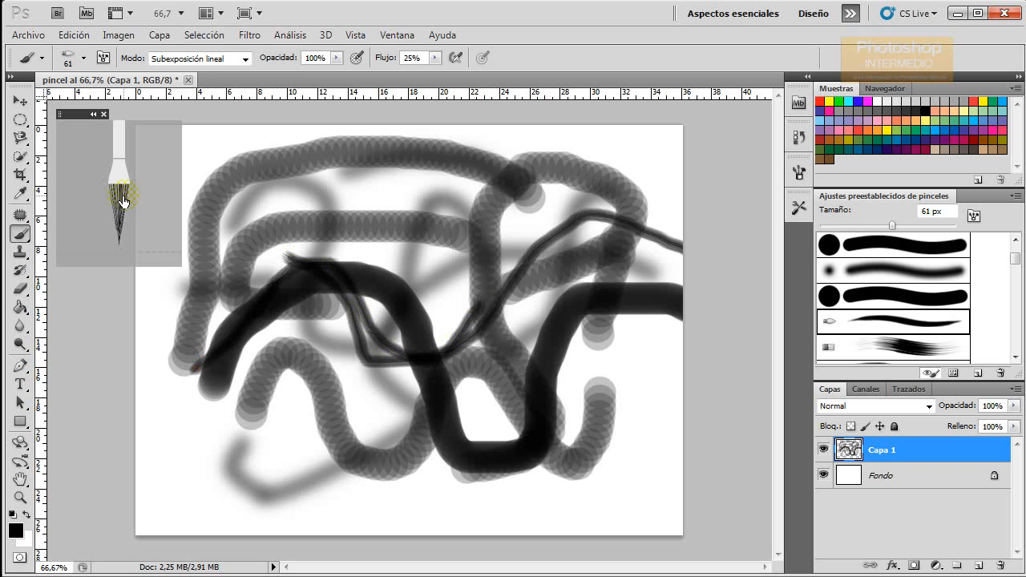
{"action": "left_click_drag", "start_coordinate": [245, 378], "coordinate": [505, 392]}
{"action": "mouse_move", "coordinate": [361, 337]}
{"action": "left_mouse_down"}
{"action": "mouse_move", "coordinate": [378, 280]}
{"action": "mouse_move", "coordinate": [443, 220]}
{"action": "left_mouse_up"}
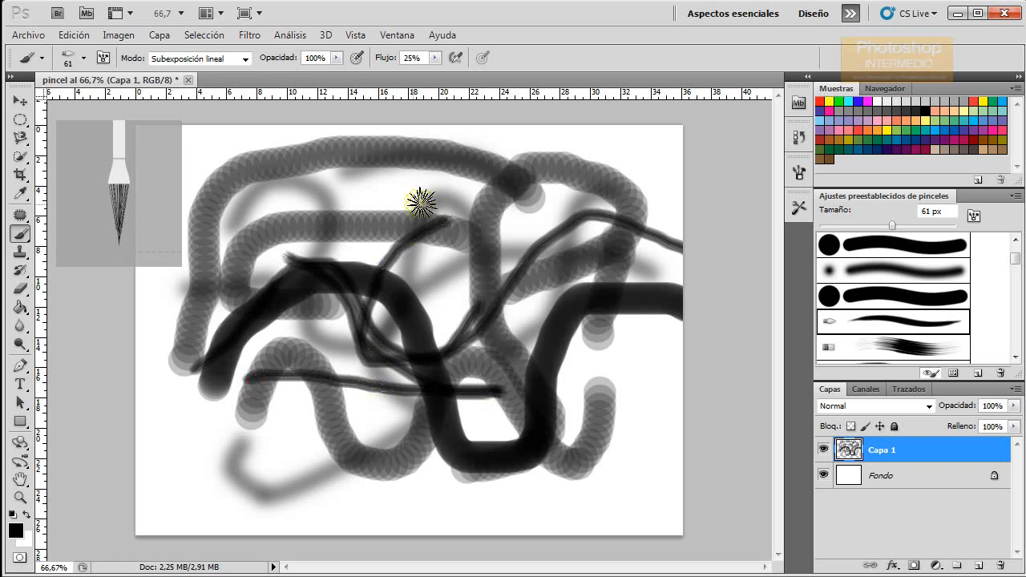
{"action": "left_click", "coordinate": [132, 175]}
{"action": "left_click", "coordinate": [132, 174]}
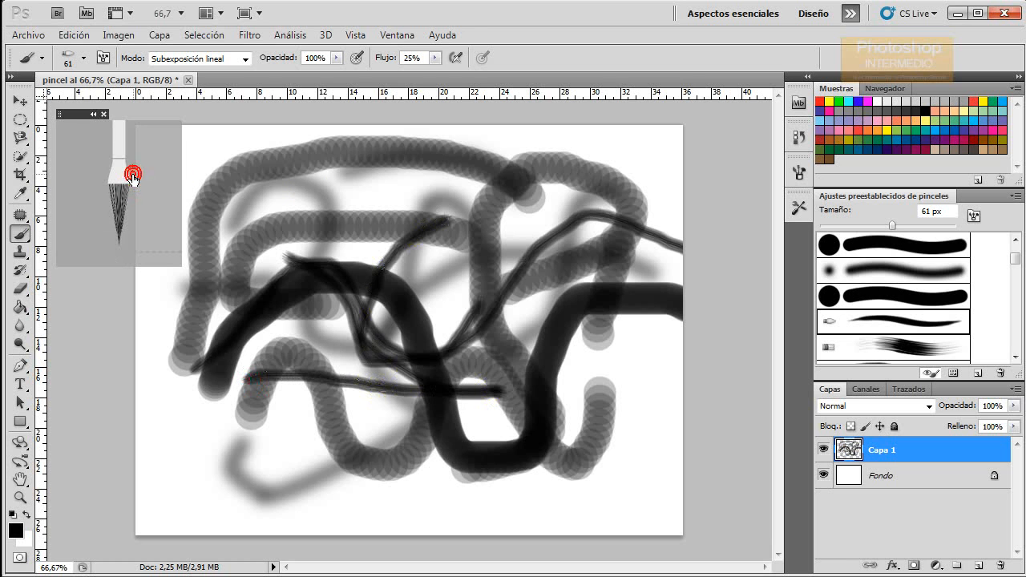
Paint a thin bending stroke from the upper left to the canvas centre with the pointed bristle brush, and shrink the bristle preview.
{"action": "left_click", "coordinate": [133, 177]}
{"action": "mouse_move", "coordinate": [267, 147]}
{"action": "left_mouse_down"}
{"action": "mouse_move", "coordinate": [296, 147]}
{"action": "mouse_move", "coordinate": [374, 273]}
{"action": "mouse_move", "coordinate": [452, 281]}
{"action": "left_mouse_up"}
{"action": "left_click", "coordinate": [112, 206]}
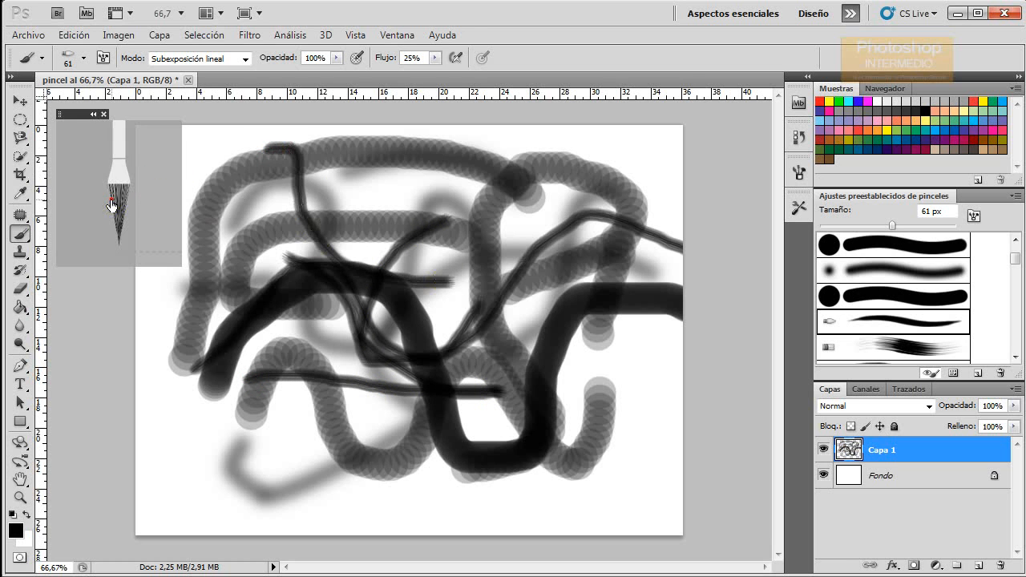
{"action": "left_click", "coordinate": [94, 115]}
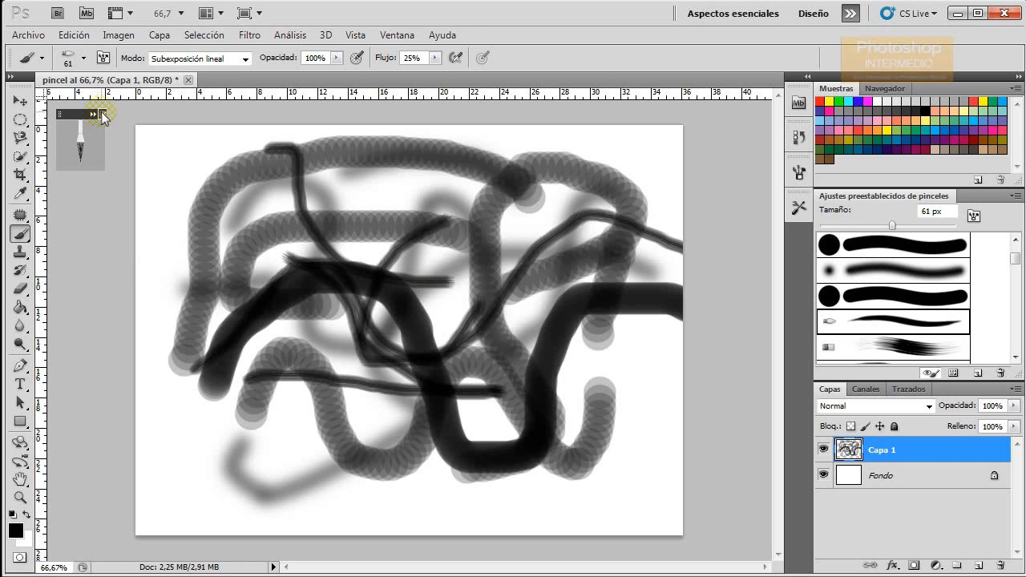
{"action": "left_click", "coordinate": [81, 150]}
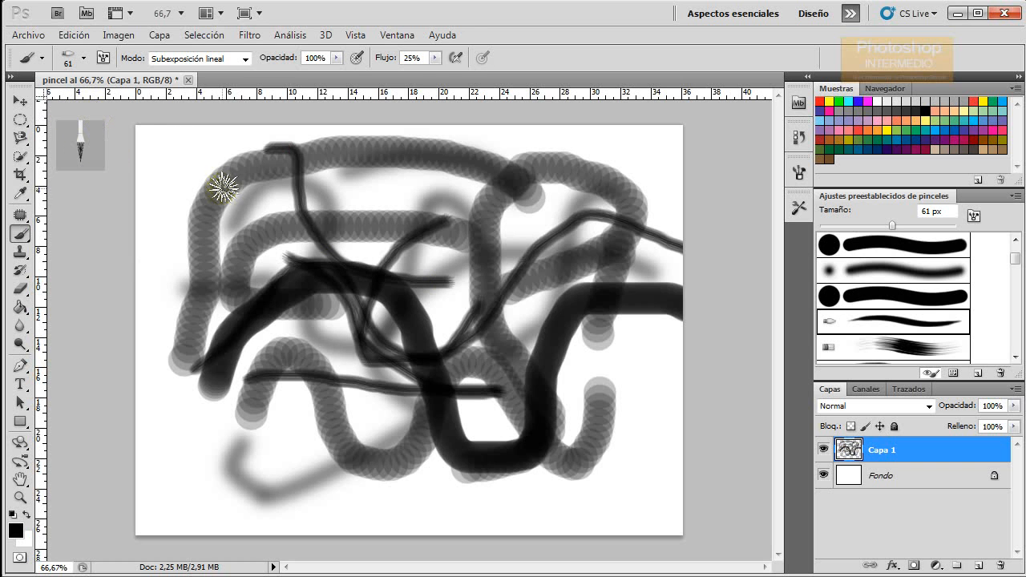
Paint a short hooked stroke at the upper left, a long looping curve through the centre and a short slanted stroke at the upper right.
{"action": "mouse_move", "coordinate": [176, 167]}
{"action": "left_mouse_down"}
{"action": "mouse_move", "coordinate": [223, 178]}
{"action": "mouse_move", "coordinate": [233, 268]}
{"action": "left_mouse_up"}
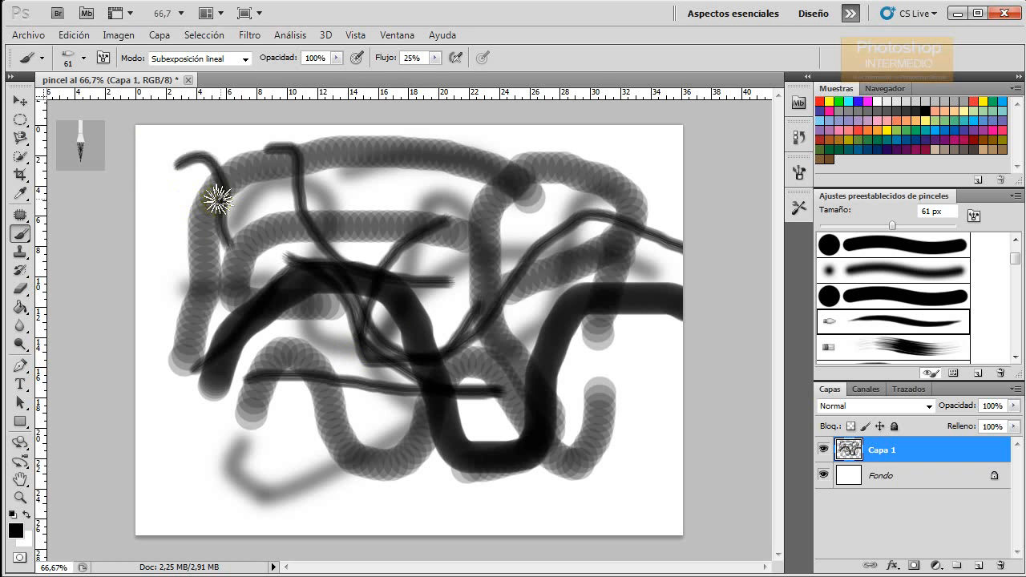
{"action": "mouse_move", "coordinate": [378, 179]}
{"action": "left_mouse_down"}
{"action": "mouse_move", "coordinate": [458, 190]}
{"action": "mouse_move", "coordinate": [484, 229]}
{"action": "mouse_move", "coordinate": [441, 295]}
{"action": "mouse_move", "coordinate": [482, 336]}
{"action": "mouse_move", "coordinate": [495, 452]}
{"action": "mouse_move", "coordinate": [533, 339]}
{"action": "mouse_move", "coordinate": [357, 283]}
{"action": "mouse_move", "coordinate": [356, 239]}
{"action": "left_mouse_up"}
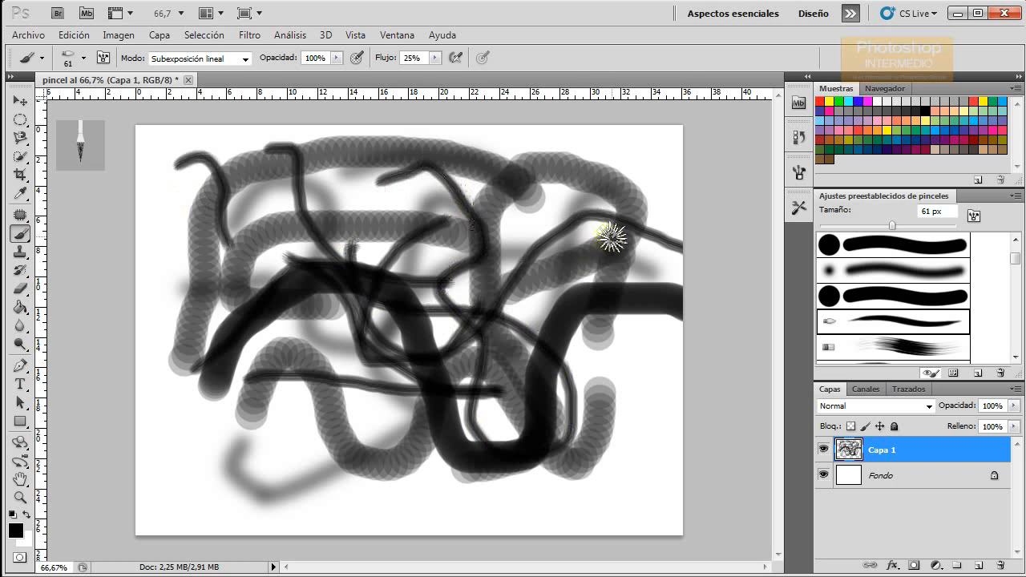
{"action": "left_click_drag", "start_coordinate": [579, 170], "coordinate": [624, 154]}
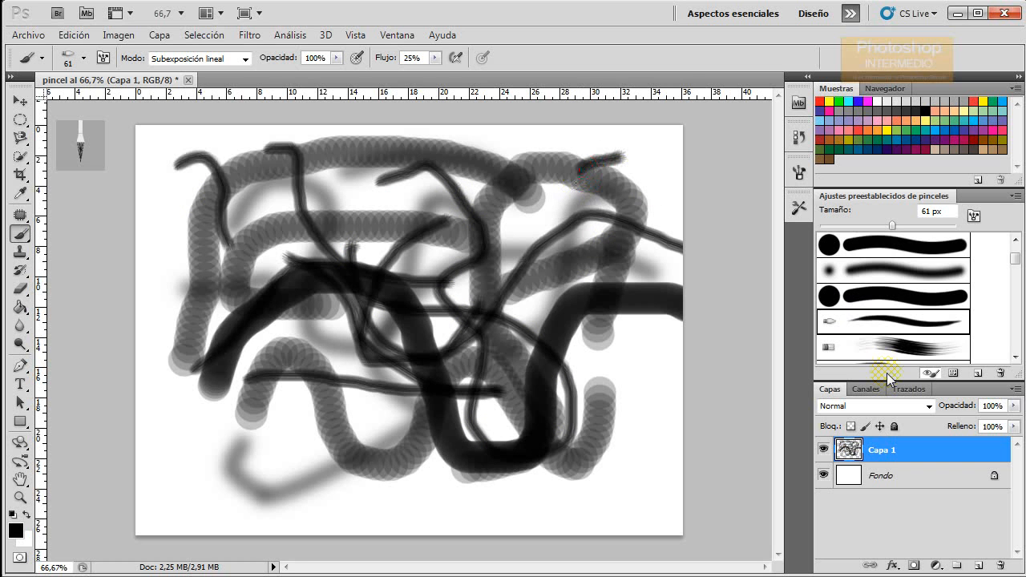
Select the flat bristle preset below the pointed one and paint winding streaky strokes over the upper left and upper right of the drawing.
{"action": "left_click", "coordinate": [876, 346]}
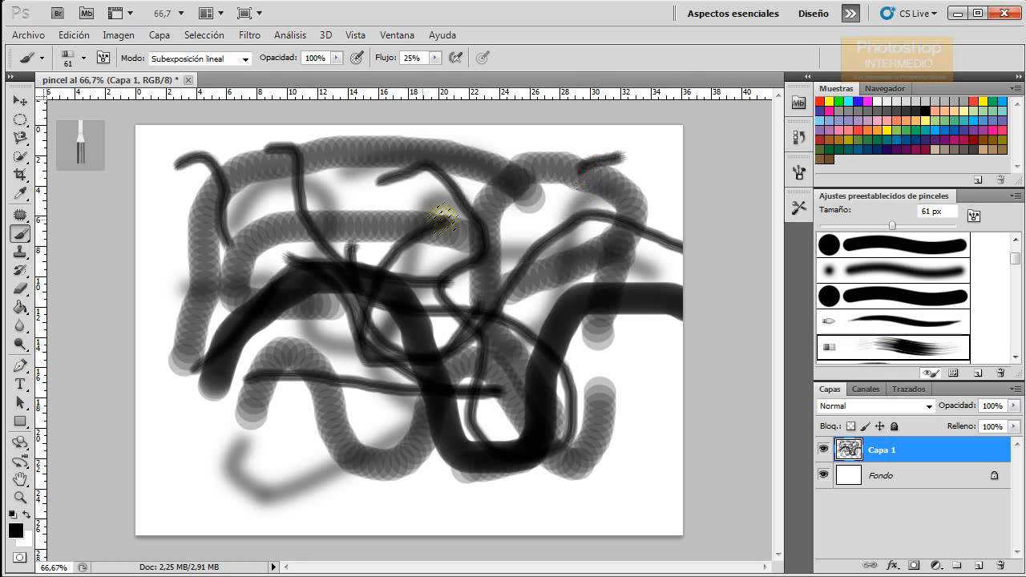
{"action": "mouse_move", "coordinate": [361, 237]}
{"action": "left_mouse_down"}
{"action": "mouse_move", "coordinate": [389, 250]}
{"action": "mouse_move", "coordinate": [270, 191]}
{"action": "mouse_move", "coordinate": [391, 136]}
{"action": "mouse_move", "coordinate": [485, 244]}
{"action": "left_mouse_up"}
{"action": "mouse_move", "coordinate": [590, 194]}
{"action": "left_mouse_down"}
{"action": "mouse_move", "coordinate": [609, 169]}
{"action": "mouse_move", "coordinate": [624, 329]}
{"action": "left_mouse_up"}
Try two further bristle presets, painting a winding streaky stroke across the drawing and a thin wavy stroke along the lower canvas.
{"action": "left_click", "coordinate": [1016, 361]}
{"action": "left_click", "coordinate": [1016, 360]}
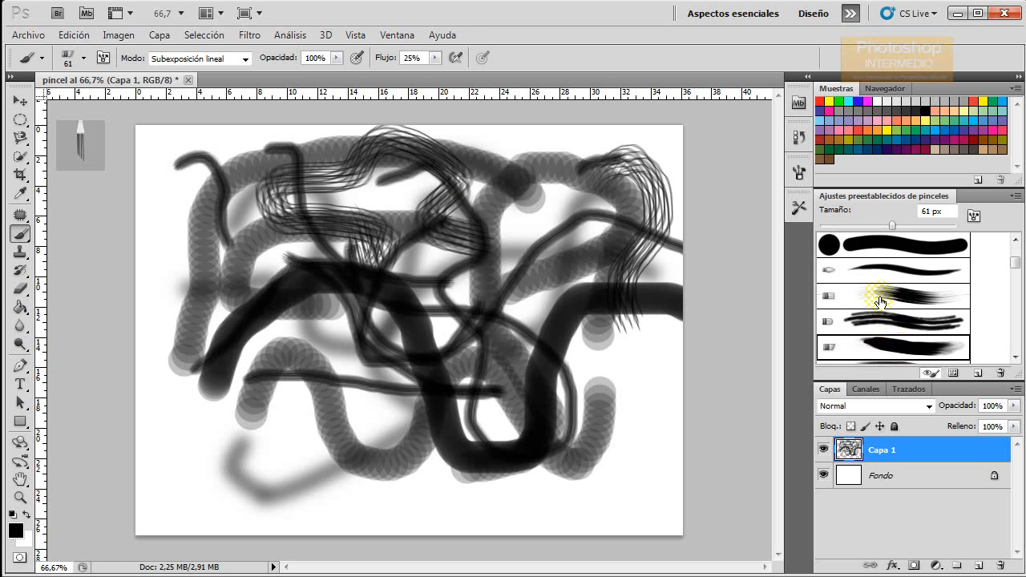
{"action": "left_click", "coordinate": [887, 325]}
{"action": "scroll", "coordinate": [884, 335], "scroll_direction": "down", "scroll_amount": 1}
{"action": "scroll", "coordinate": [884, 335], "scroll_direction": "down", "scroll_amount": 1}
{"action": "left_click", "coordinate": [882, 311]}
{"action": "mouse_move", "coordinate": [565, 296]}
{"action": "left_mouse_down"}
{"action": "mouse_move", "coordinate": [534, 224]}
{"action": "mouse_move", "coordinate": [444, 327]}
{"action": "mouse_move", "coordinate": [292, 350]}
{"action": "mouse_move", "coordinate": [477, 229]}
{"action": "mouse_move", "coordinate": [328, 197]}
{"action": "left_mouse_up"}
{"action": "left_click", "coordinate": [878, 336]}
{"action": "mouse_move", "coordinate": [656, 455]}
{"action": "left_mouse_down"}
{"action": "mouse_move", "coordinate": [616, 393]}
{"action": "mouse_move", "coordinate": [492, 496]}
{"action": "mouse_move", "coordinate": [316, 480]}
{"action": "mouse_move", "coordinate": [258, 401]}
{"action": "mouse_move", "coordinate": [215, 422]}
{"action": "left_mouse_up"}
Look through the remaining brush presets, past the bristle brushes and on to the textured tips.
{"action": "left_click", "coordinate": [1016, 357]}
{"action": "left_click", "coordinate": [1015, 358]}
{"action": "left_click", "coordinate": [1015, 358]}
{"action": "left_click", "coordinate": [1015, 357]}
{"action": "left_click", "coordinate": [1015, 357]}
{"action": "left_click", "coordinate": [1015, 357]}
{"action": "left_click", "coordinate": [1015, 358]}
{"action": "left_click", "coordinate": [1015, 358]}
{"action": "left_click", "coordinate": [1015, 358]}
{"action": "left_click", "coordinate": [1015, 358]}
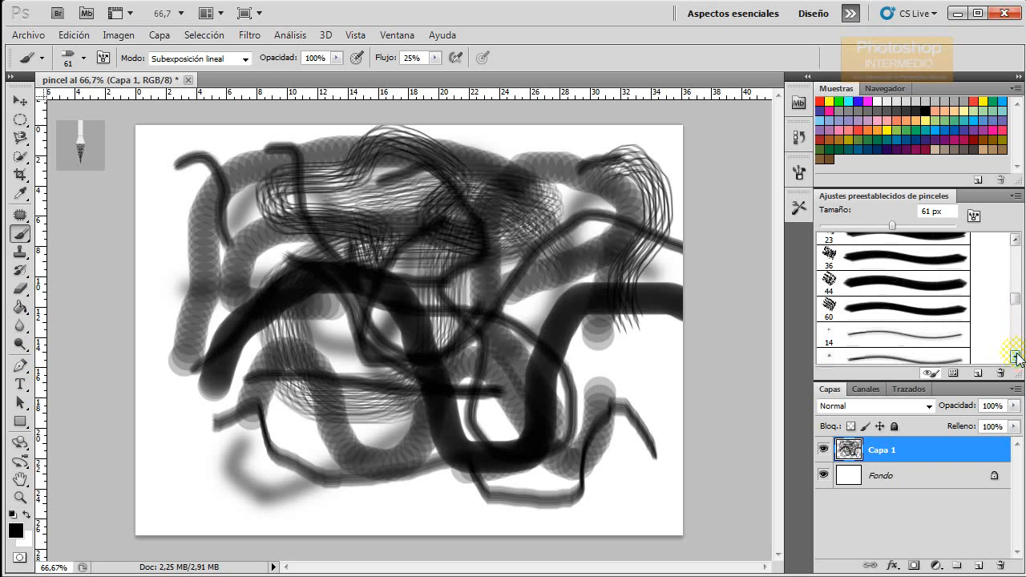
{"action": "left_click", "coordinate": [1015, 358]}
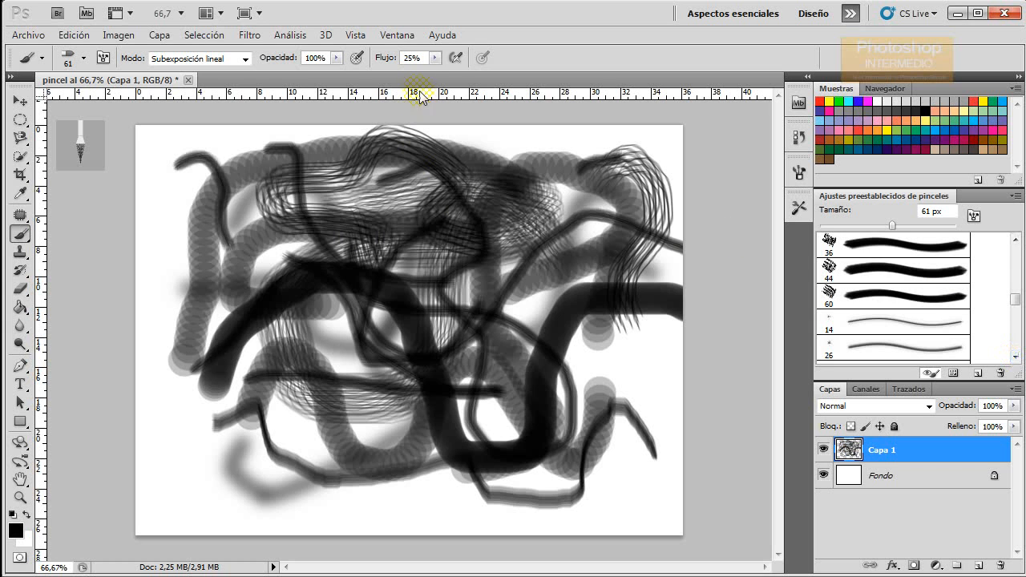
Set the brush flow to 98% and paint a hooked dark stroke over the upper right of the drawing.
{"action": "left_click", "coordinate": [434, 57]}
{"action": "left_click_drag", "start_coordinate": [440, 73], "coordinate": [468, 78]}
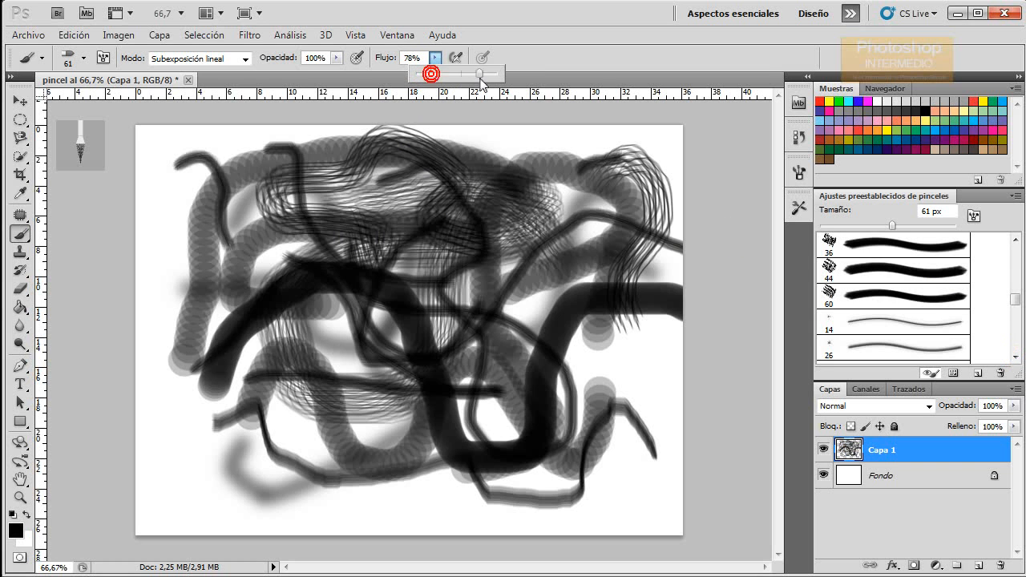
{"action": "mouse_move", "coordinate": [519, 152]}
{"action": "left_mouse_down"}
{"action": "mouse_move", "coordinate": [462, 157]}
{"action": "mouse_move", "coordinate": [468, 197]}
{"action": "mouse_move", "coordinate": [610, 193]}
{"action": "left_mouse_up"}
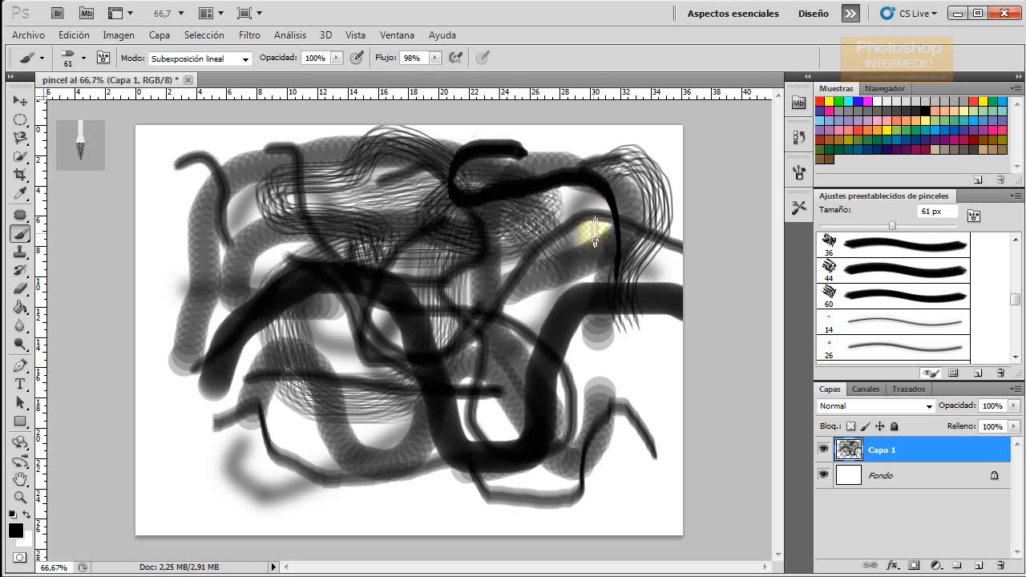
Set the flow to 75% and, with a hard round preset, paint a wavy stroke from the upper right to the lower left.
{"action": "left_click", "coordinate": [435, 59]}
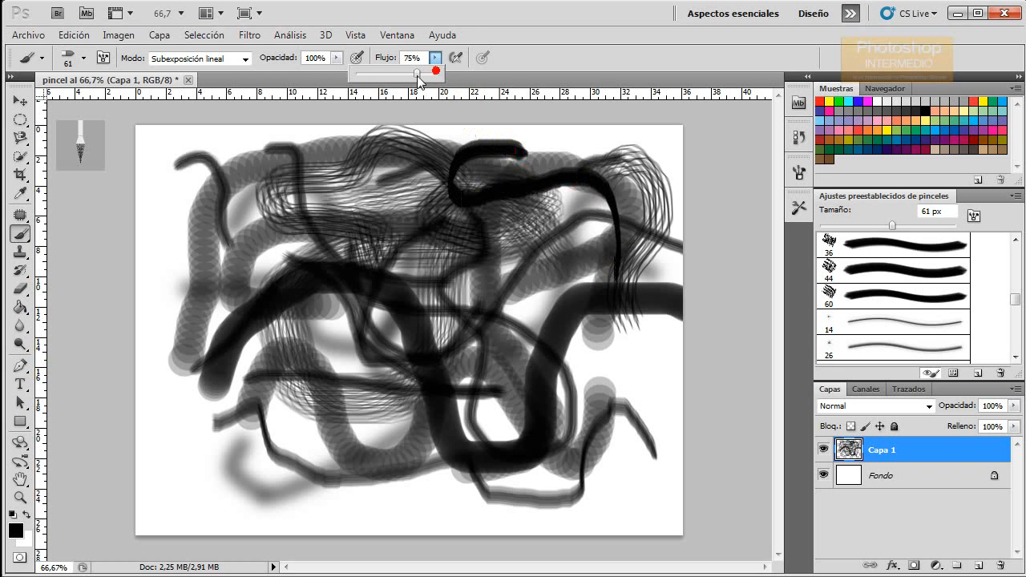
{"action": "left_click", "coordinate": [1016, 298]}
{"action": "left_click_drag", "start_coordinate": [1016, 298], "coordinate": [1016, 248]}
{"action": "left_click", "coordinate": [912, 270]}
{"action": "mouse_move", "coordinate": [663, 240]}
{"action": "left_mouse_down"}
{"action": "mouse_move", "coordinate": [631, 235]}
{"action": "mouse_move", "coordinate": [602, 346]}
{"action": "mouse_move", "coordinate": [512, 450]}
{"action": "mouse_move", "coordinate": [477, 379]}
{"action": "mouse_move", "coordinate": [369, 386]}
{"action": "mouse_move", "coordinate": [261, 464]}
{"action": "mouse_move", "coordinate": [187, 434]}
{"action": "left_mouse_up"}
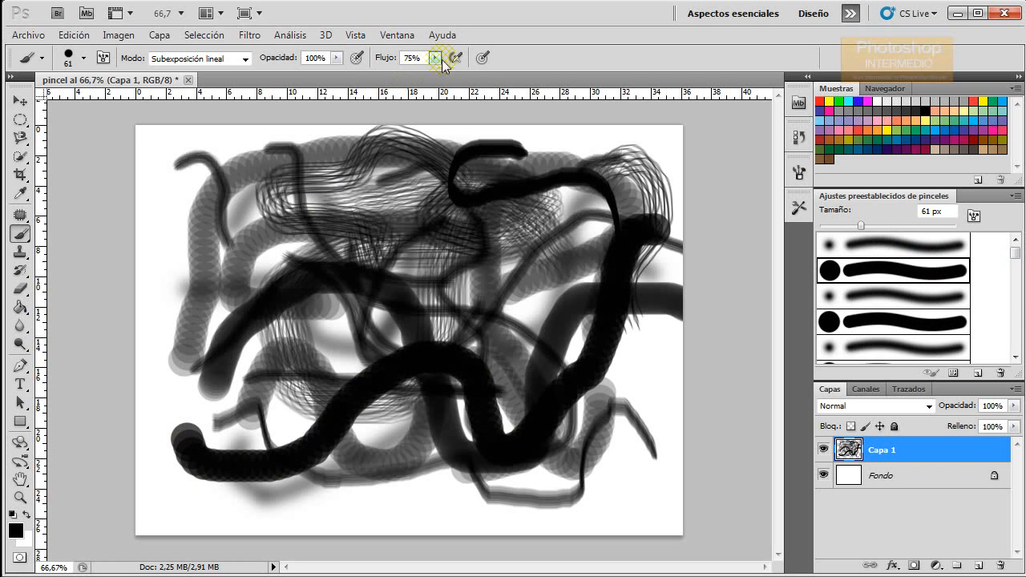
Set the flow to 9% and paint a long faint stroke around the drawing with the hard round brush.
{"action": "left_click", "coordinate": [438, 58]}
{"action": "left_click_drag", "start_coordinate": [433, 69], "coordinate": [412, 70]}
{"action": "mouse_move", "coordinate": [207, 231]}
{"action": "left_mouse_down"}
{"action": "mouse_move", "coordinate": [169, 360]}
{"action": "mouse_move", "coordinate": [209, 362]}
{"action": "mouse_move", "coordinate": [232, 422]}
{"action": "mouse_move", "coordinate": [320, 436]}
{"action": "mouse_move", "coordinate": [455, 489]}
{"action": "mouse_move", "coordinate": [583, 509]}
{"action": "mouse_move", "coordinate": [664, 413]}
{"action": "mouse_move", "coordinate": [662, 348]}
{"action": "mouse_move", "coordinate": [522, 320]}
{"action": "mouse_move", "coordinate": [362, 266]}
{"action": "mouse_move", "coordinate": [221, 274]}
{"action": "mouse_move", "coordinate": [206, 218]}
{"action": "left_mouse_up"}
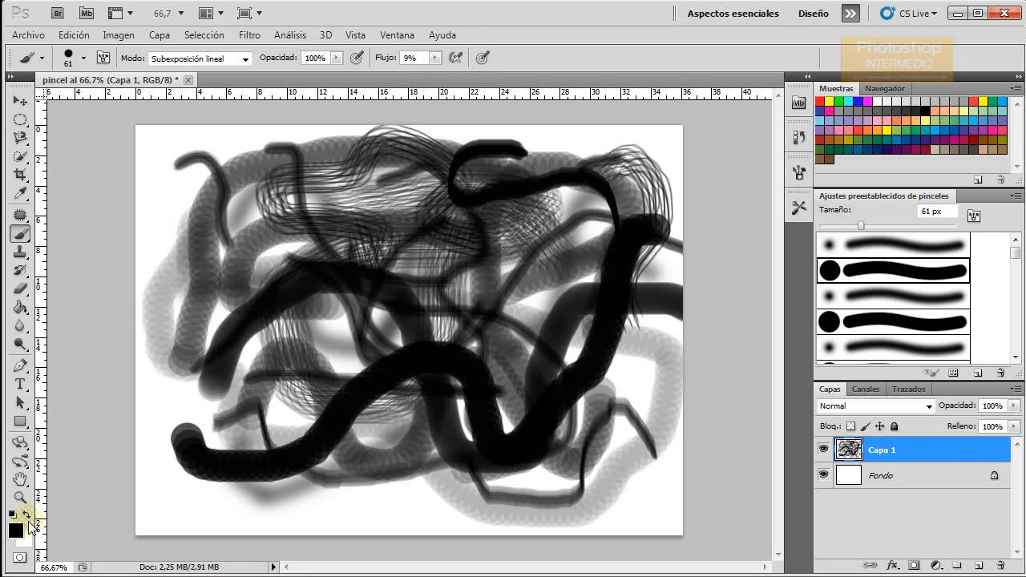
Set the flow to 100% and paint a long winding stroke through the centre and right, plus an S-shaped stroke at the upper left.
{"action": "left_click", "coordinate": [439, 58]}
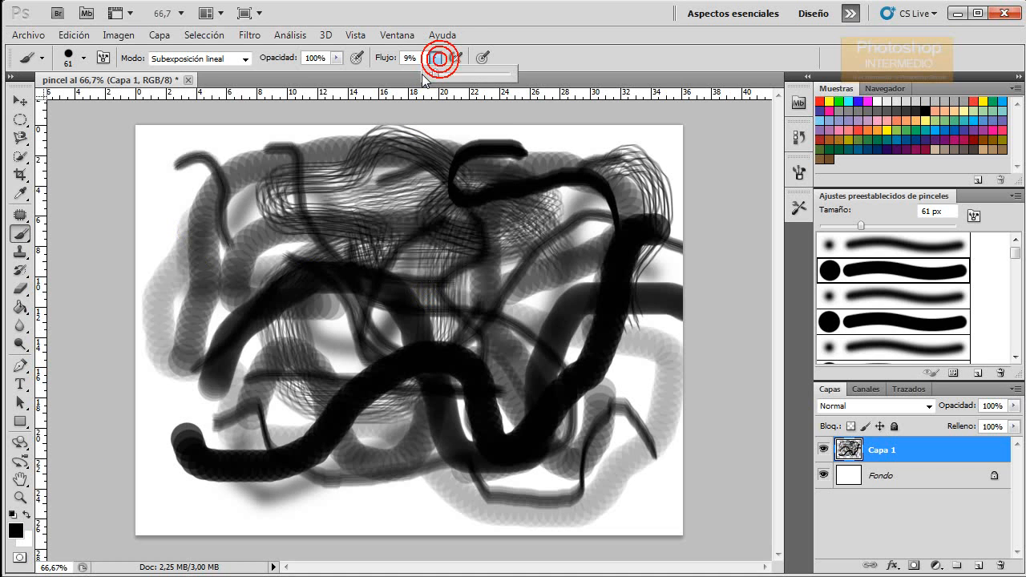
{"action": "left_click_drag", "start_coordinate": [486, 76], "coordinate": [510, 74]}
{"action": "mouse_move", "coordinate": [561, 141]}
{"action": "left_mouse_down"}
{"action": "mouse_move", "coordinate": [642, 200]}
{"action": "mouse_move", "coordinate": [408, 240]}
{"action": "mouse_move", "coordinate": [504, 324]}
{"action": "mouse_move", "coordinate": [552, 442]}
{"action": "mouse_move", "coordinate": [632, 495]}
{"action": "mouse_move", "coordinate": [659, 389]}
{"action": "mouse_move", "coordinate": [508, 426]}
{"action": "left_mouse_up"}
{"action": "mouse_move", "coordinate": [180, 155]}
{"action": "left_mouse_down"}
{"action": "mouse_move", "coordinate": [227, 155]}
{"action": "mouse_move", "coordinate": [269, 204]}
{"action": "mouse_move", "coordinate": [195, 266]}
{"action": "mouse_move", "coordinate": [206, 315]}
{"action": "mouse_move", "coordinate": [242, 330]}
{"action": "left_mouse_up"}
Paint long winding strokes across the canvas with the flow at 50%, and again with the flow at 100%.
{"action": "left_click", "coordinate": [433, 59]}
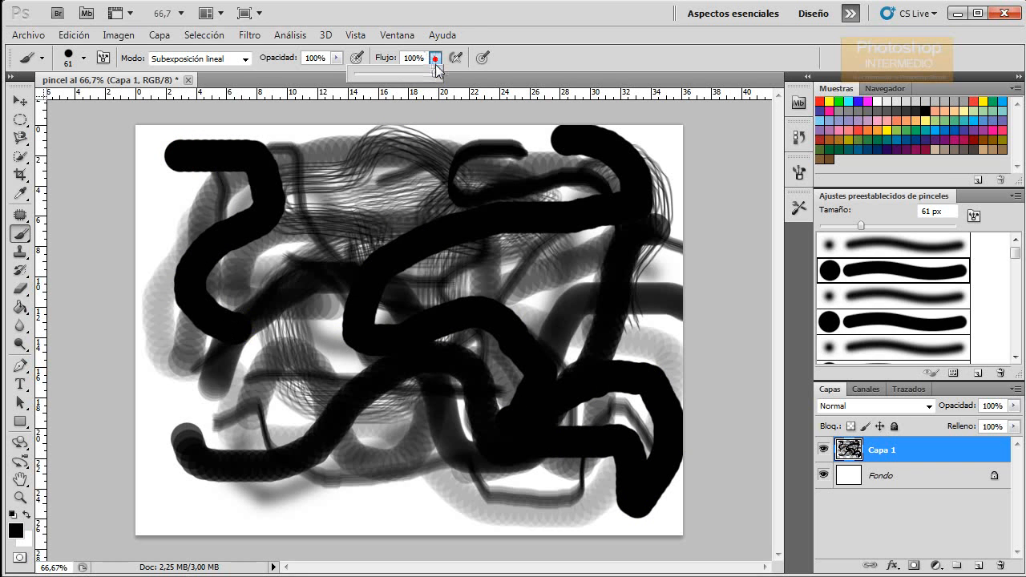
{"action": "mouse_move", "coordinate": [353, 152]}
{"action": "left_mouse_down"}
{"action": "mouse_move", "coordinate": [328, 186]}
{"action": "mouse_move", "coordinate": [461, 145]}
{"action": "mouse_move", "coordinate": [400, 155]}
{"action": "mouse_move", "coordinate": [292, 320]}
{"action": "mouse_move", "coordinate": [281, 383]}
{"action": "mouse_move", "coordinate": [196, 388]}
{"action": "mouse_move", "coordinate": [150, 460]}
{"action": "mouse_move", "coordinate": [203, 503]}
{"action": "mouse_move", "coordinate": [360, 494]}
{"action": "mouse_move", "coordinate": [407, 479]}
{"action": "mouse_move", "coordinate": [405, 463]}
{"action": "mouse_move", "coordinate": [461, 505]}
{"action": "mouse_move", "coordinate": [569, 506]}
{"action": "mouse_move", "coordinate": [600, 478]}
{"action": "mouse_move", "coordinate": [607, 328]}
{"action": "mouse_move", "coordinate": [506, 230]}
{"action": "mouse_move", "coordinate": [371, 243]}
{"action": "mouse_move", "coordinate": [326, 197]}
{"action": "mouse_move", "coordinate": [254, 207]}
{"action": "mouse_move", "coordinate": [174, 311]}
{"action": "mouse_move", "coordinate": [253, 313]}
{"action": "mouse_move", "coordinate": [295, 400]}
{"action": "mouse_move", "coordinate": [340, 434]}
{"action": "mouse_move", "coordinate": [445, 435]}
{"action": "mouse_move", "coordinate": [481, 454]}
{"action": "left_mouse_up"}
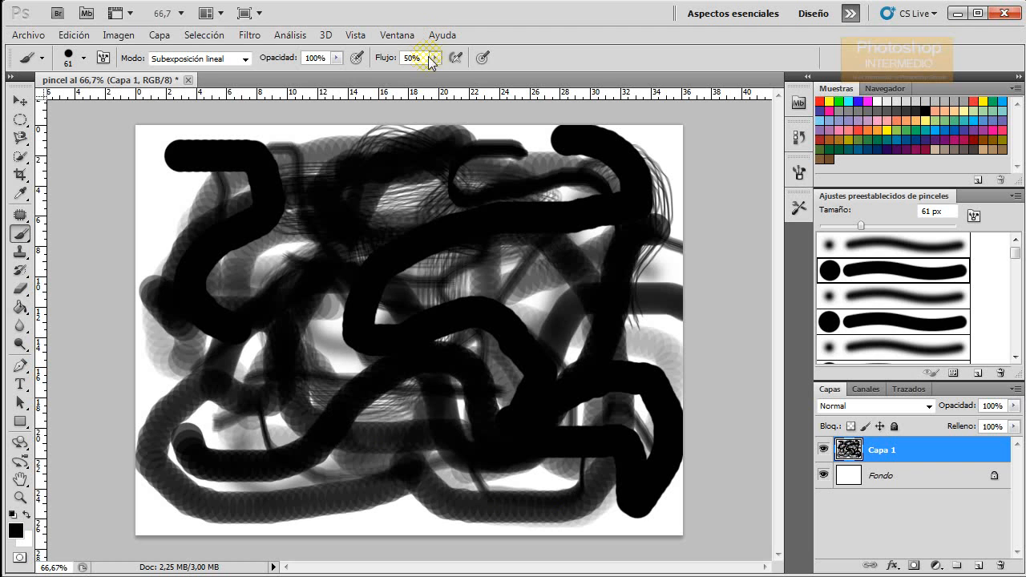
{"action": "left_click", "coordinate": [434, 58]}
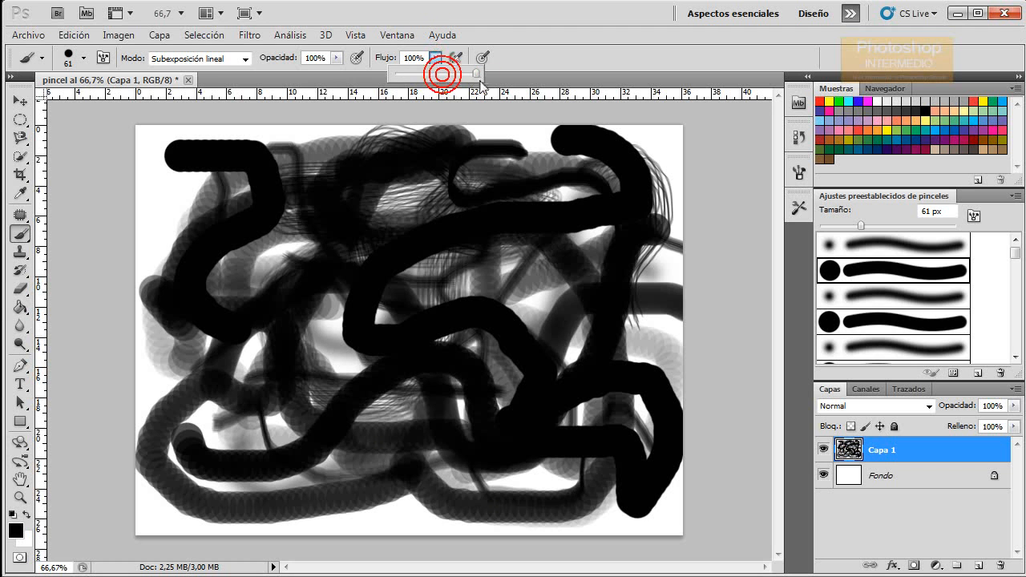
{"action": "mouse_move", "coordinate": [304, 241]}
{"action": "left_mouse_down"}
{"action": "mouse_move", "coordinate": [266, 288]}
{"action": "mouse_move", "coordinate": [314, 374]}
{"action": "mouse_move", "coordinate": [349, 405]}
{"action": "mouse_move", "coordinate": [321, 441]}
{"action": "mouse_move", "coordinate": [362, 482]}
{"action": "mouse_move", "coordinate": [444, 433]}
{"action": "mouse_move", "coordinate": [491, 502]}
{"action": "mouse_move", "coordinate": [589, 522]}
{"action": "mouse_move", "coordinate": [658, 470]}
{"action": "mouse_move", "coordinate": [649, 368]}
{"action": "mouse_move", "coordinate": [610, 307]}
{"action": "mouse_move", "coordinate": [508, 248]}
{"action": "mouse_move", "coordinate": [389, 210]}
{"action": "mouse_move", "coordinate": [353, 183]}
{"action": "mouse_move", "coordinate": [242, 193]}
{"action": "mouse_move", "coordinate": [193, 230]}
{"action": "mouse_move", "coordinate": [196, 291]}
{"action": "mouse_move", "coordinate": [174, 363]}
{"action": "mouse_move", "coordinate": [243, 428]}
{"action": "mouse_move", "coordinate": [429, 503]}
{"action": "left_mouse_up"}
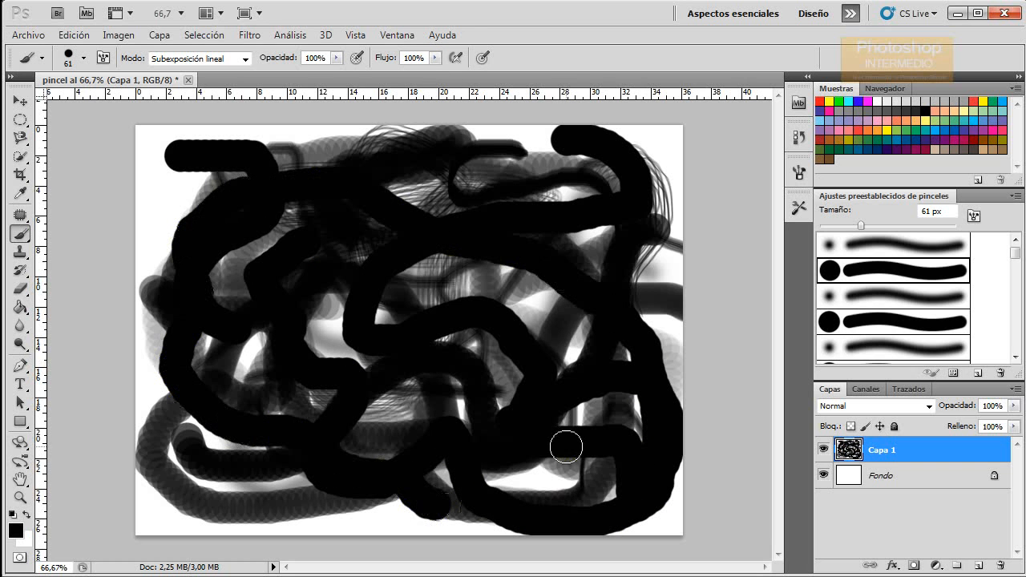